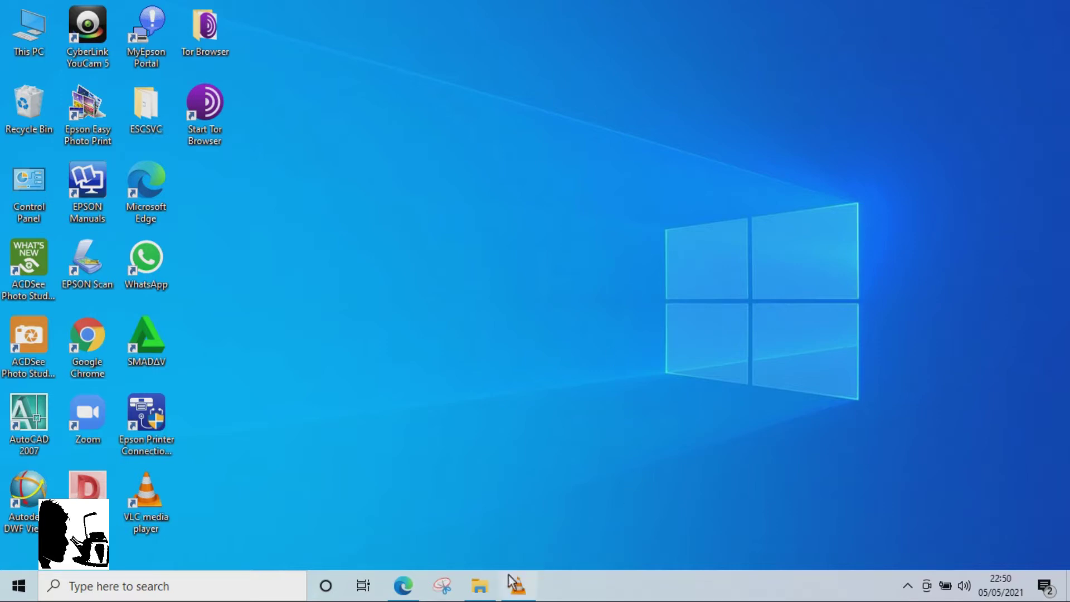
- Examine the material receipt form layout in u.pdf in Microsoft Edge
click(404, 587)
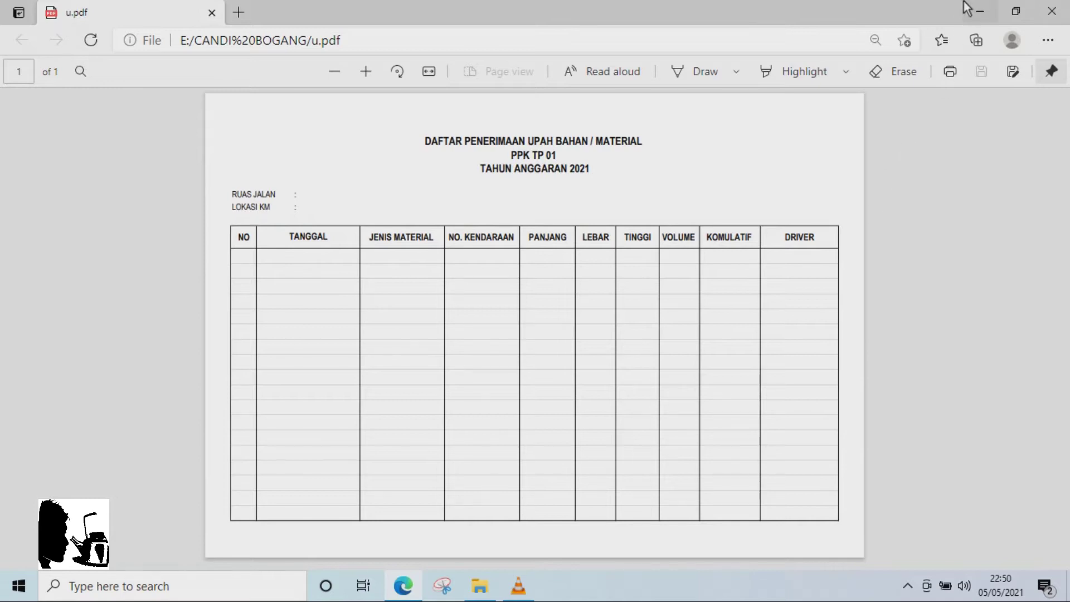
click(980, 11)
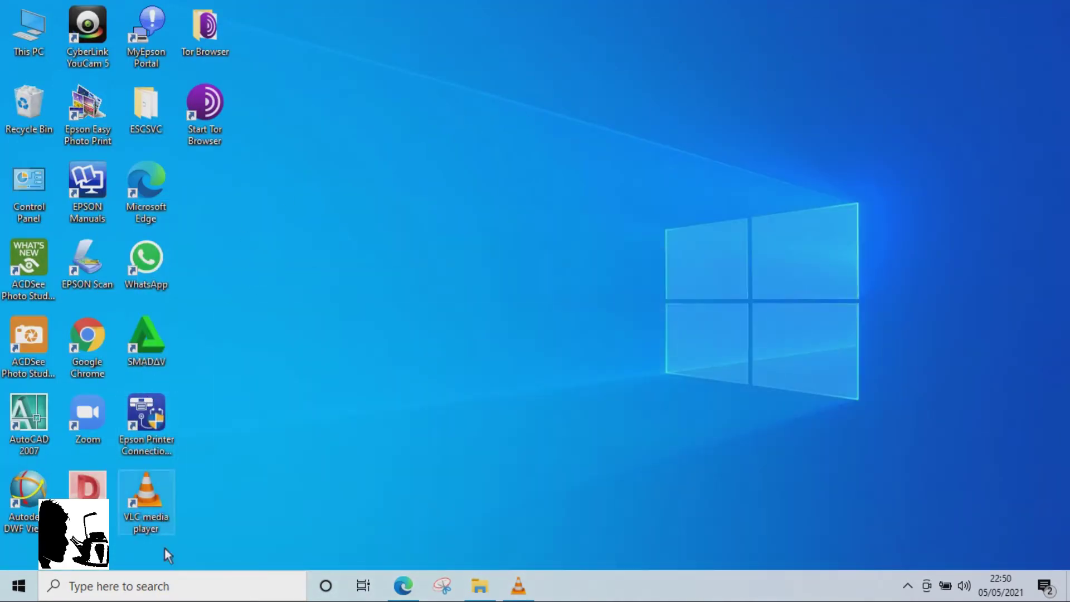
- Open Microsoft Excel 2010 with a blank workbook and dismiss the Office activation wizard
click(163, 589)
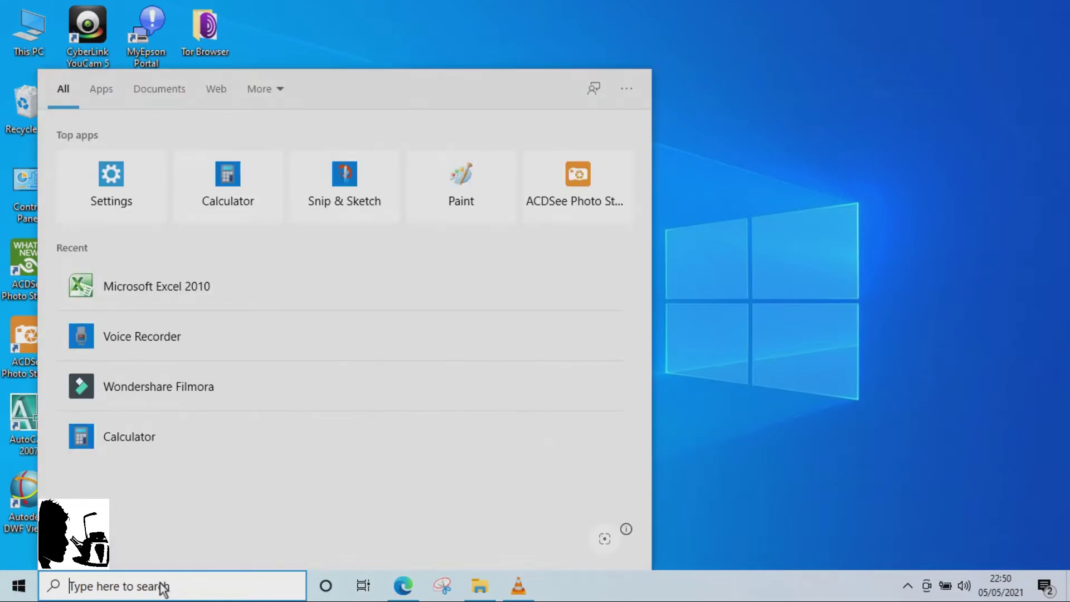
text(excel)
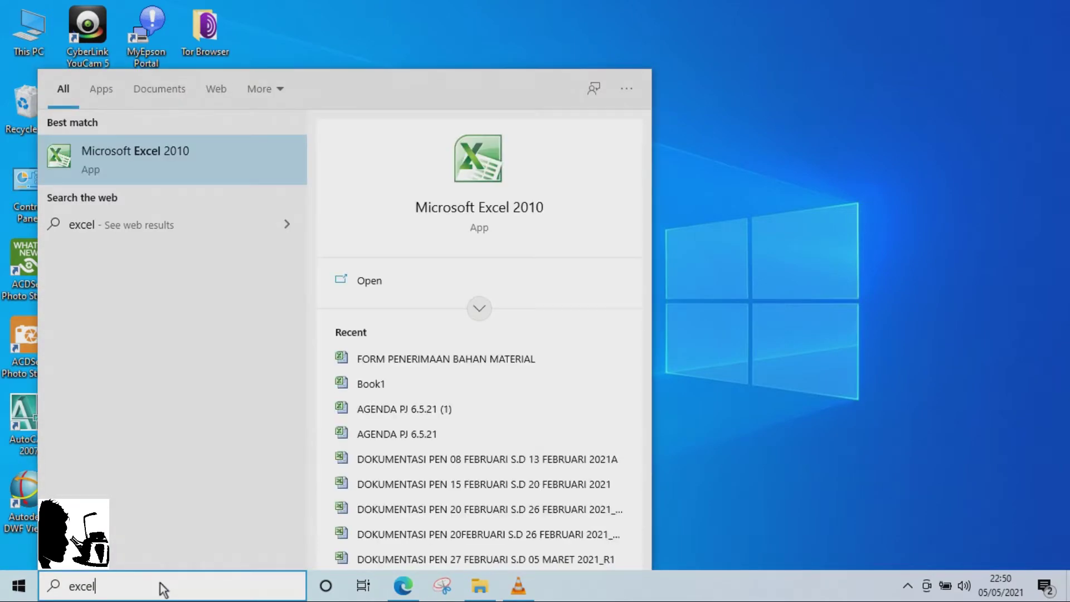
click(152, 151)
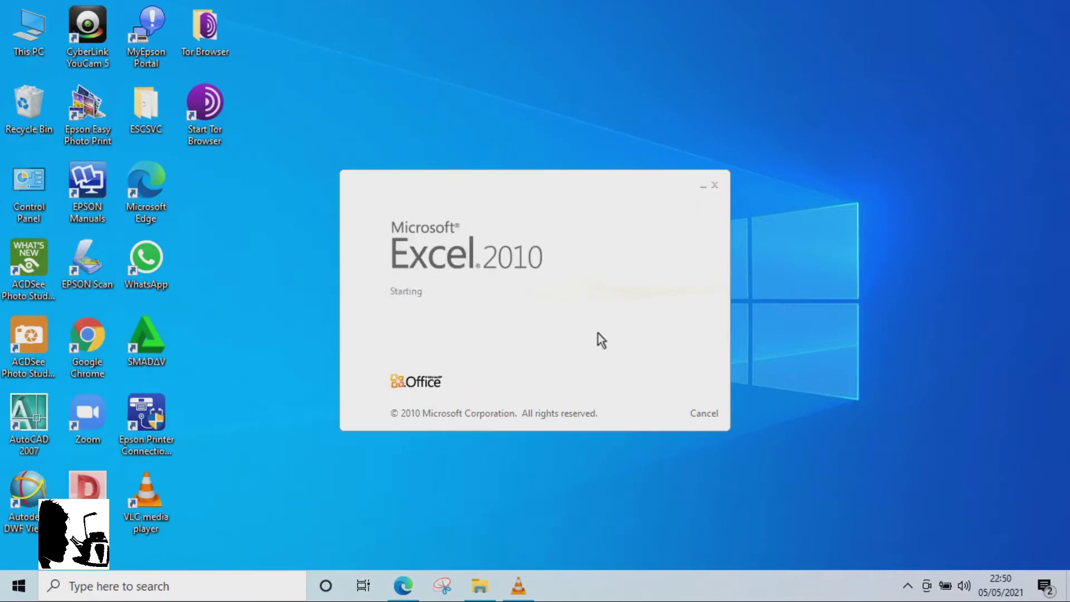
click(250, 242)
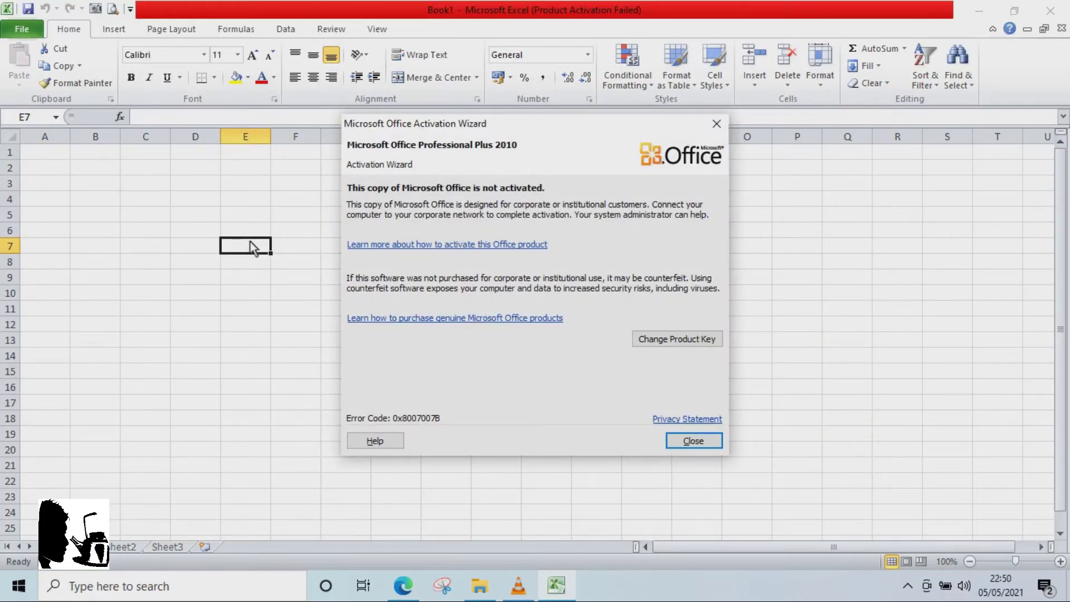
click(721, 125)
click(459, 283)
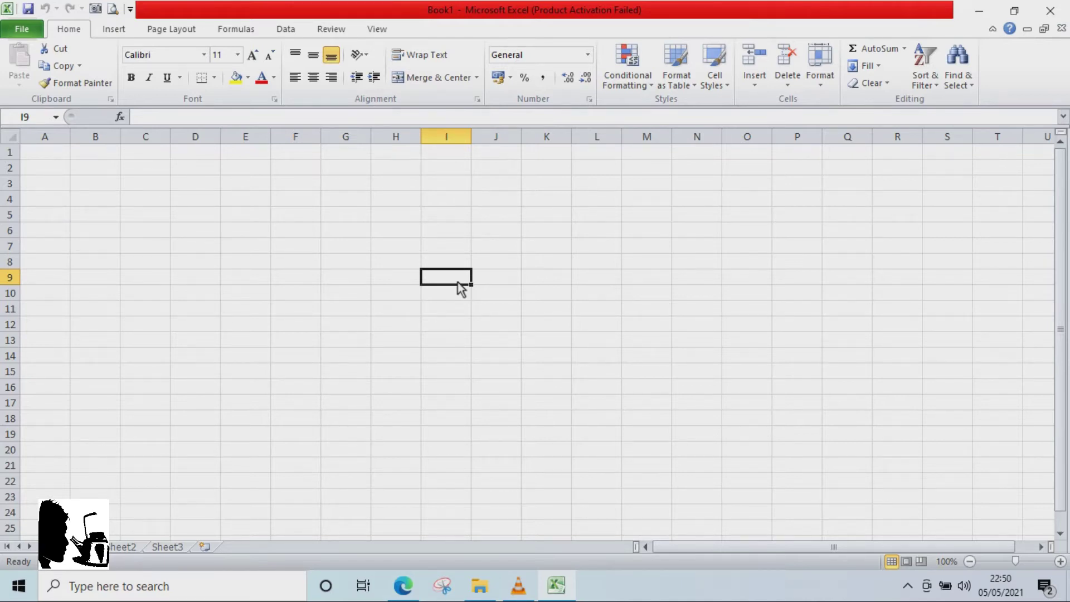
- Check the form in Edge, return to Excel and enter the title DAFTAR TERIMA UPAH BAHAN / MATERIAL in cell D4
click(408, 583)
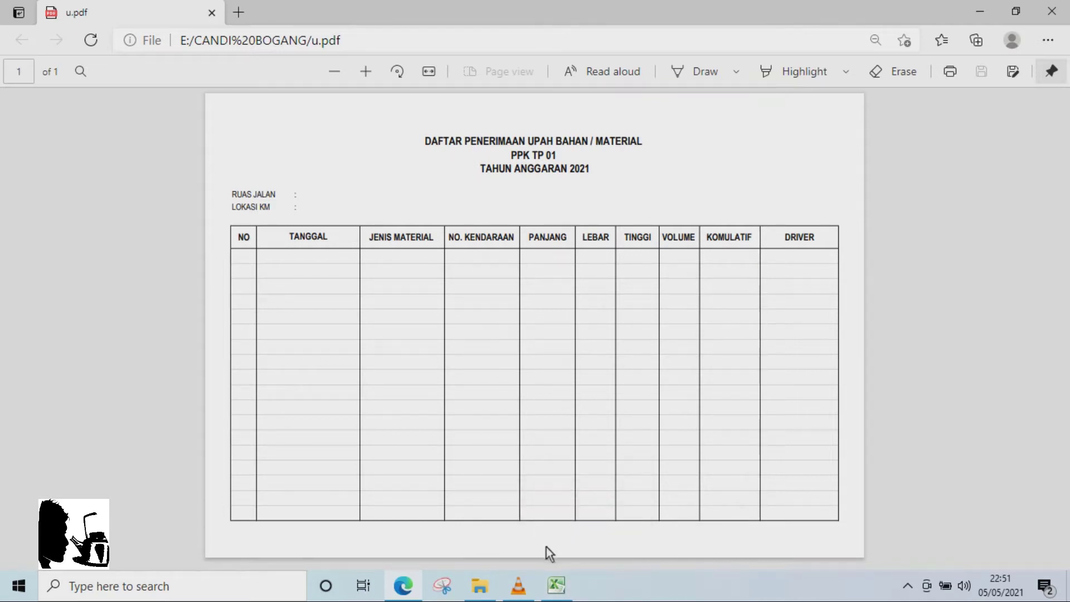
click(558, 586)
click(206, 196)
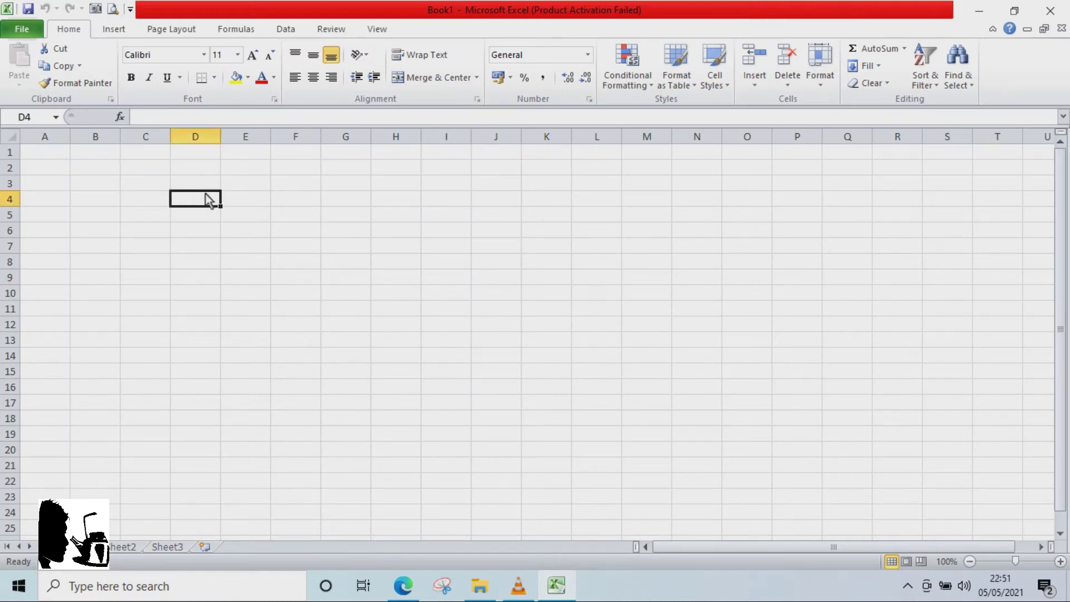
text(d)
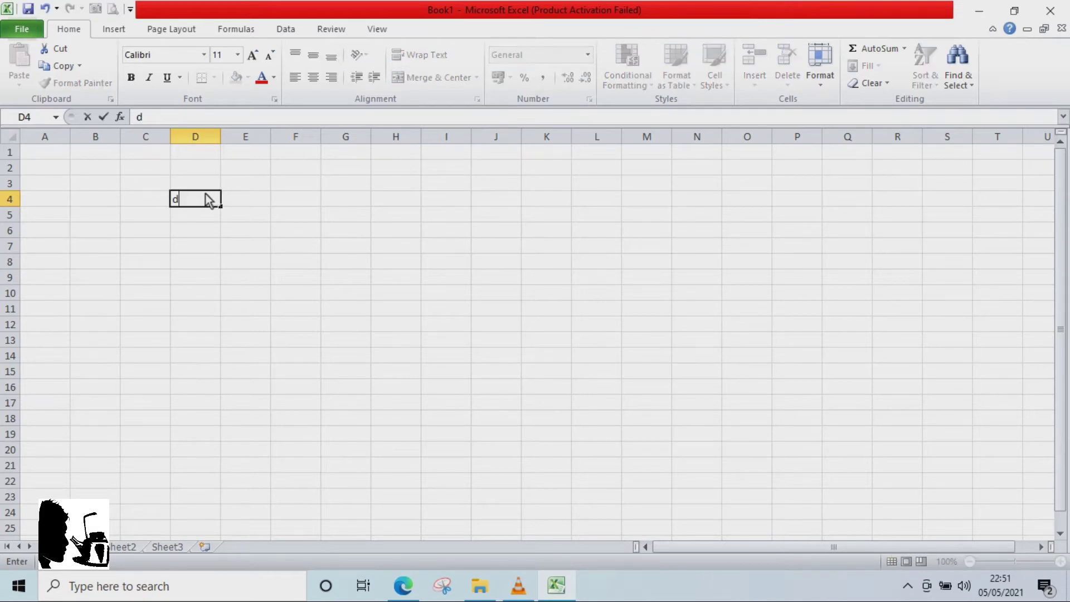
key(BackSpace)
text(DAFTAR TERIMA U)
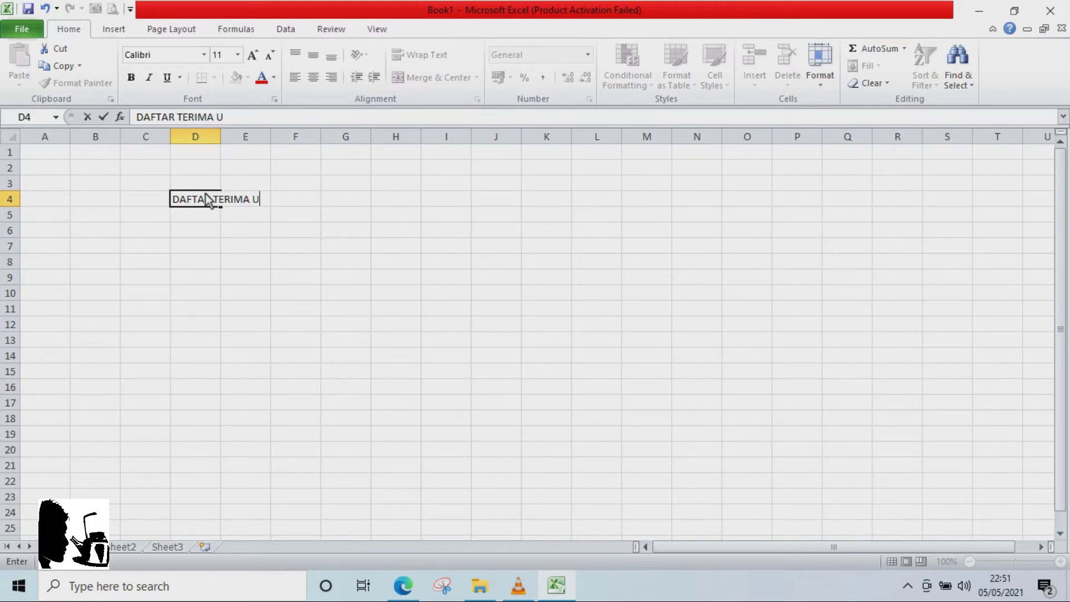
text(PAH BAHAN)
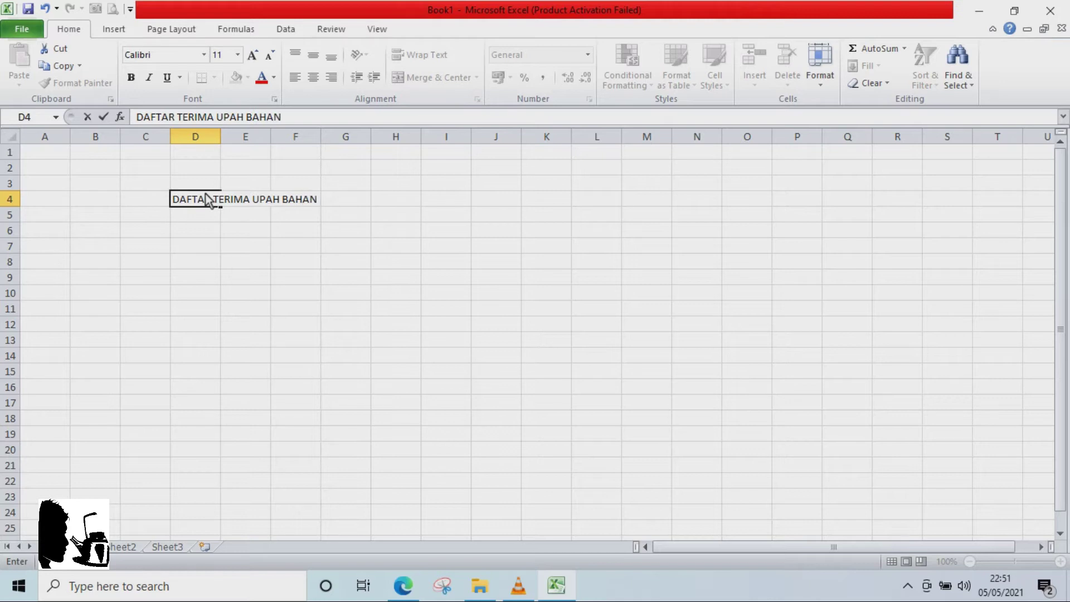
text( / MATERIAL)
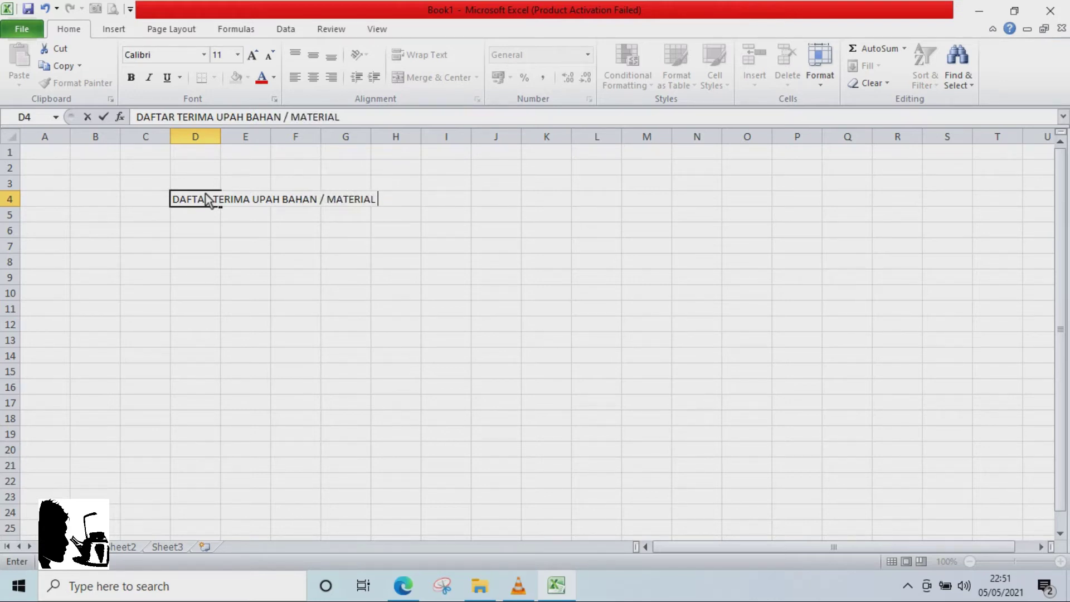
key(Return)
- Enter the subtitle lines PPK TP 01 in cell D5 and TAHUN ANGGARAN 2021 in cell D6
text(PP)
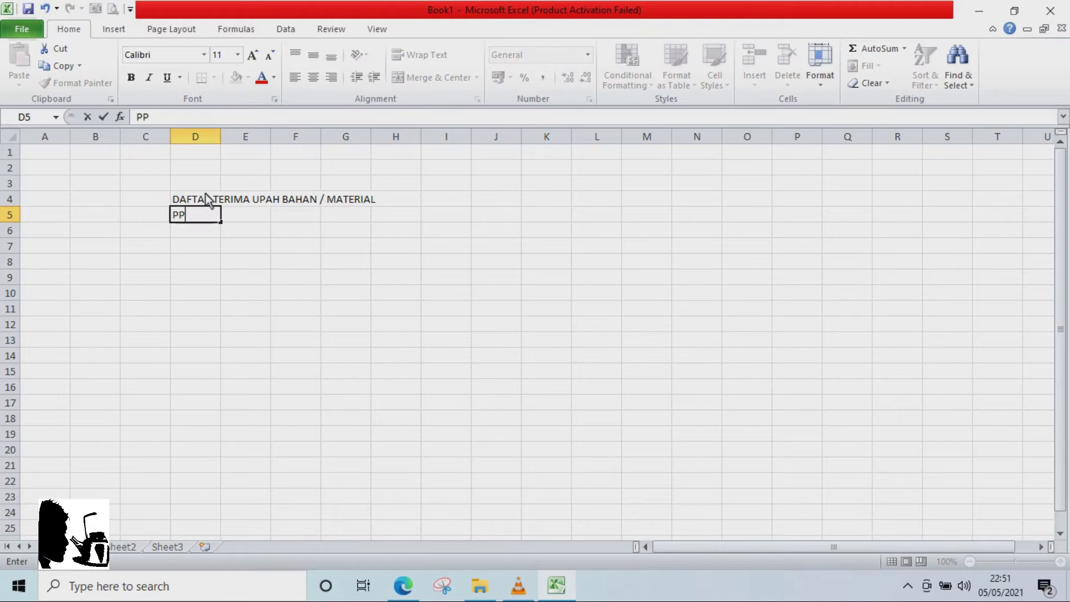
text(K TP 01)
key(Return)
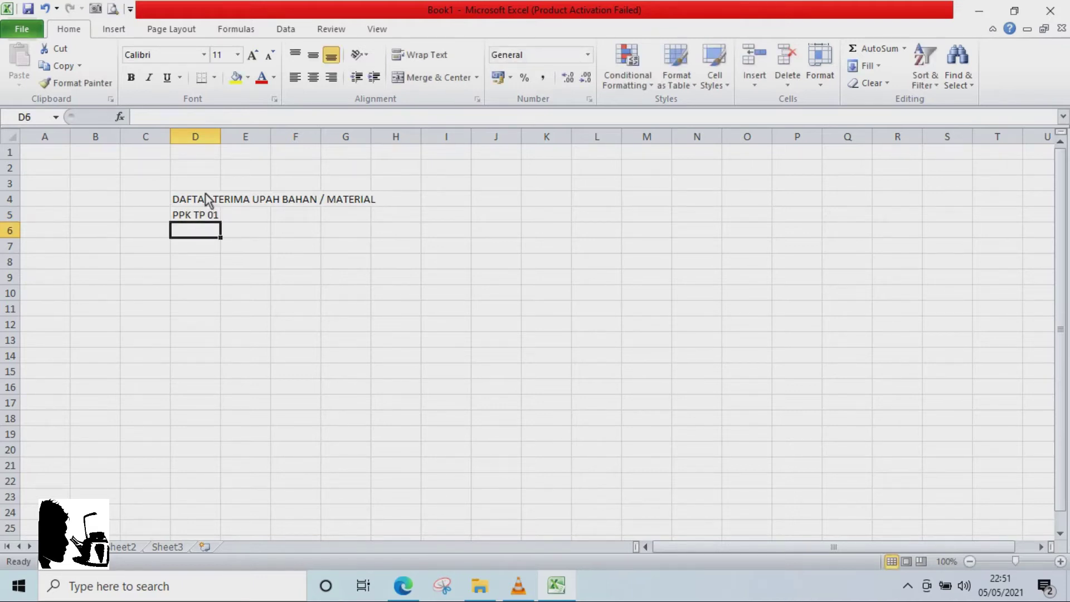
text(TAHUN)
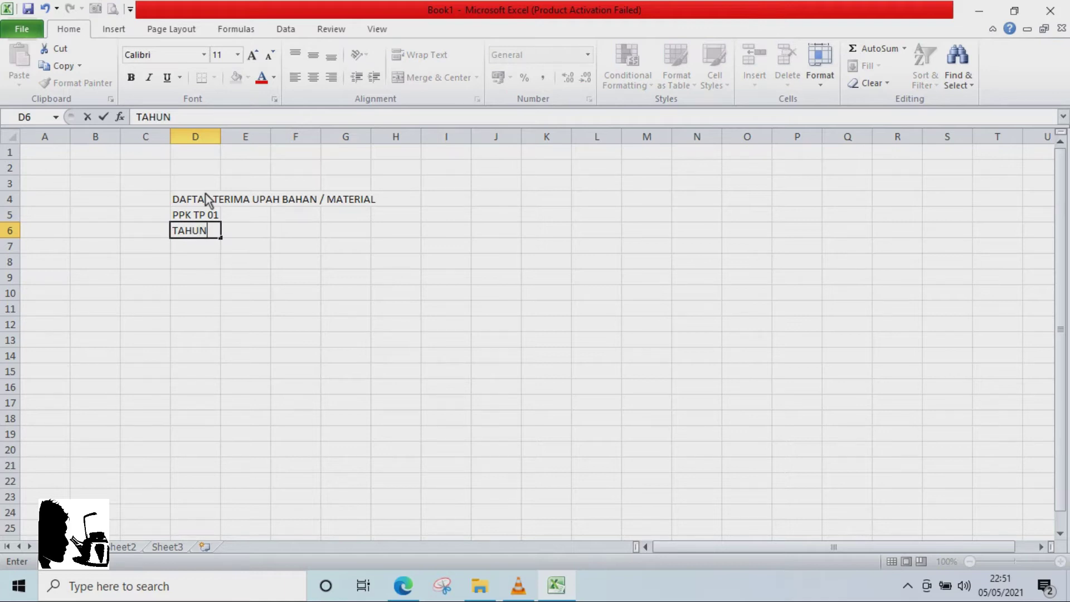
text( ANGGAR)
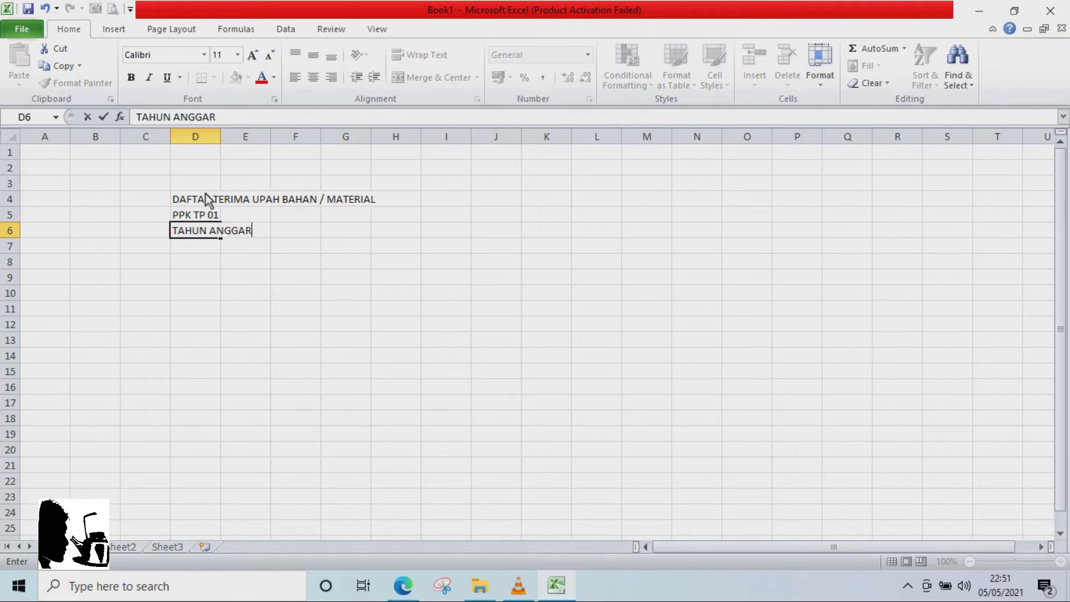
text(AN 2021)
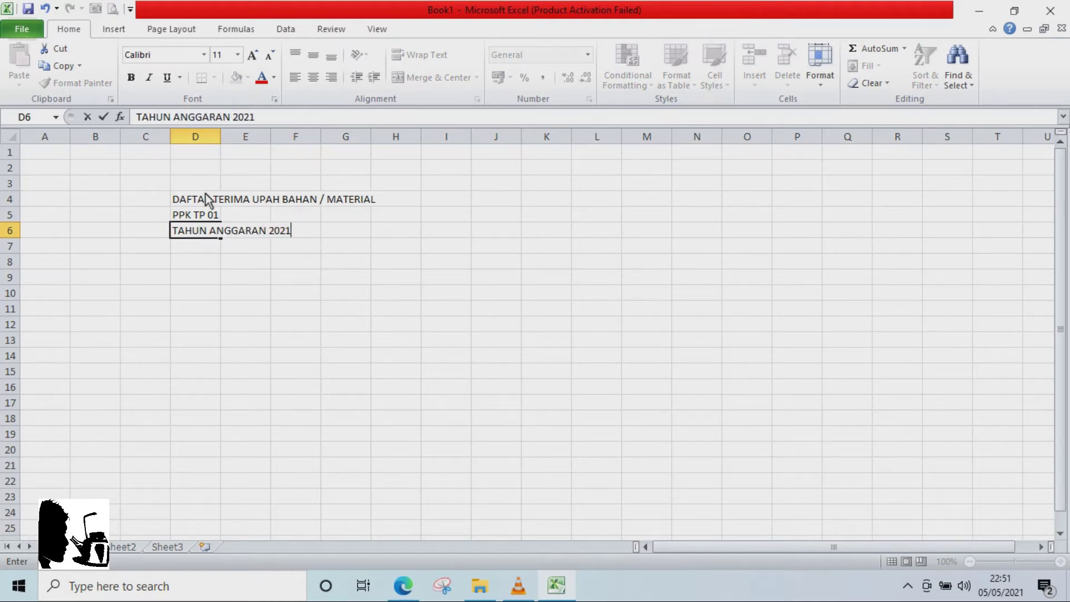
key(Return)
- Enter the labels RUAS JALAN in cell D8 and LOKASI KM. in cell D9
key(Return)
text(R)
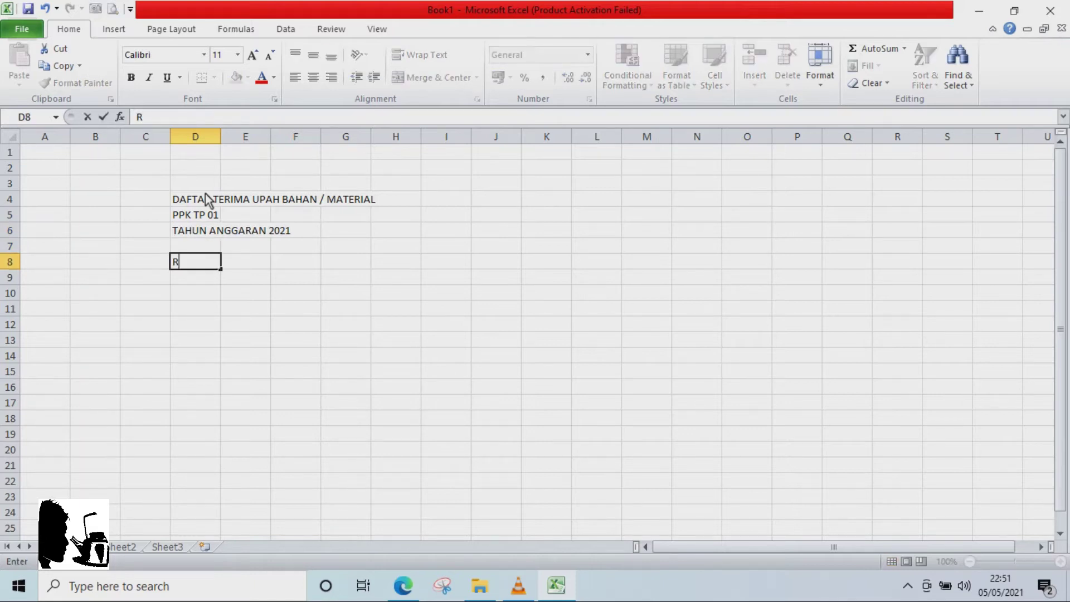
text(UAS JALAN)
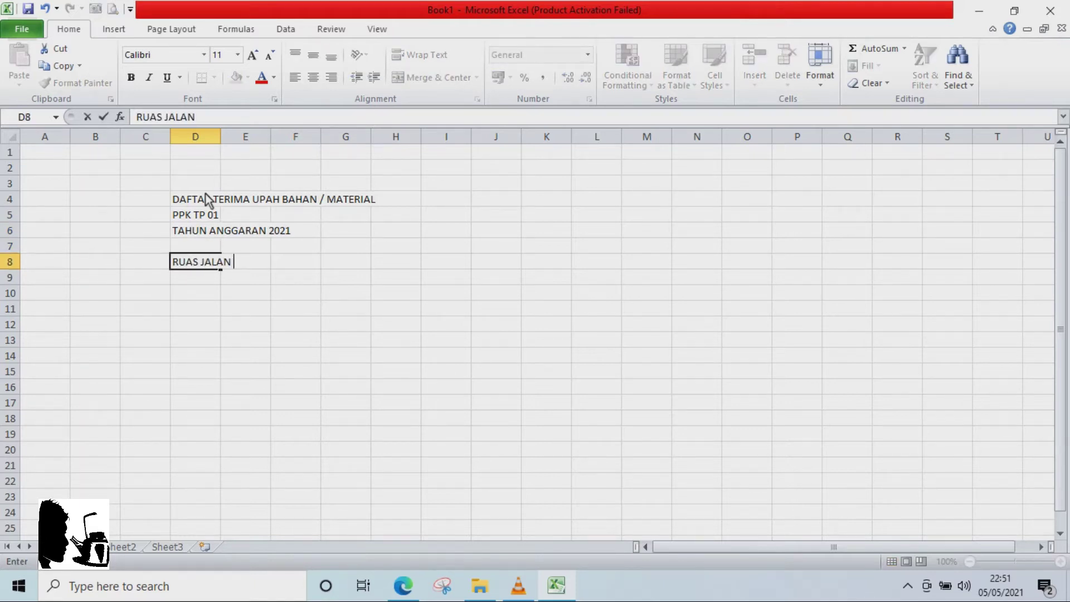
key(Return)
text(LOKASI KM.)
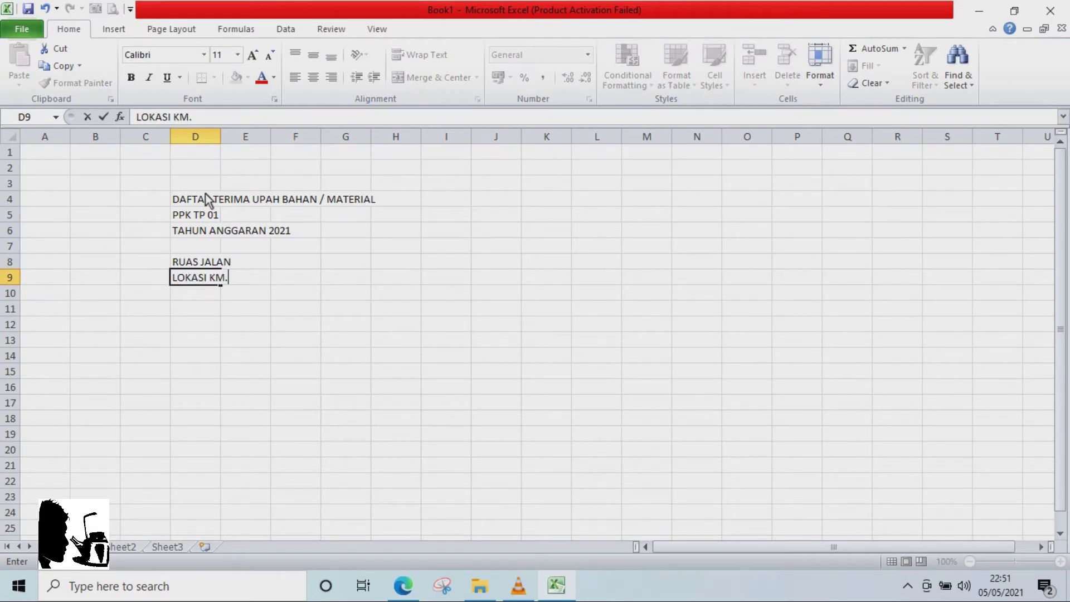
key(Return)
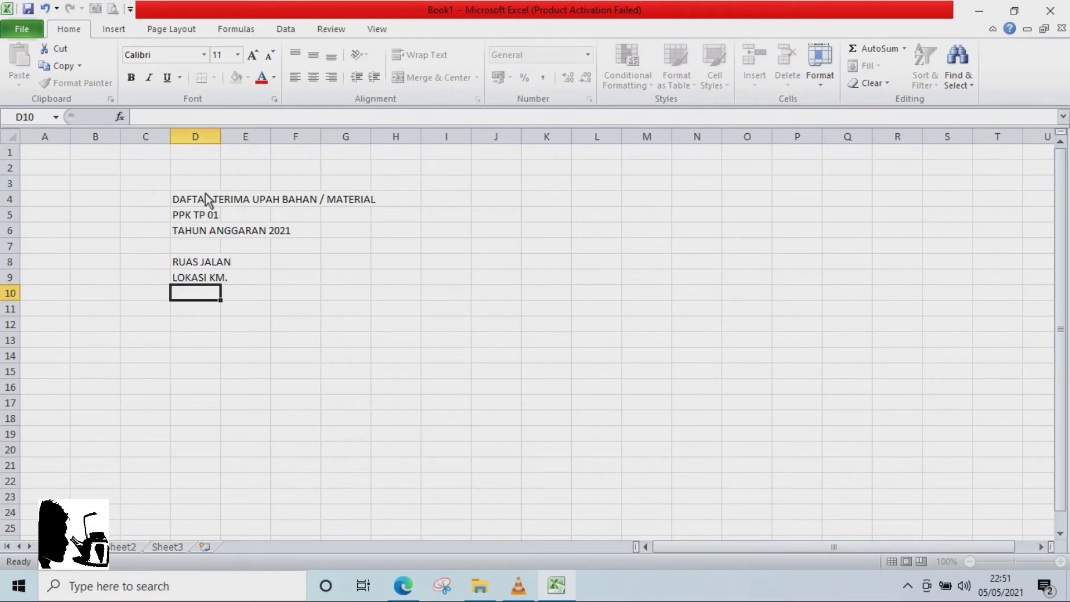
- Enter the table headers NO., TANGGAL and JENIS MATERIAL in cells D11 to F11
key(Return)
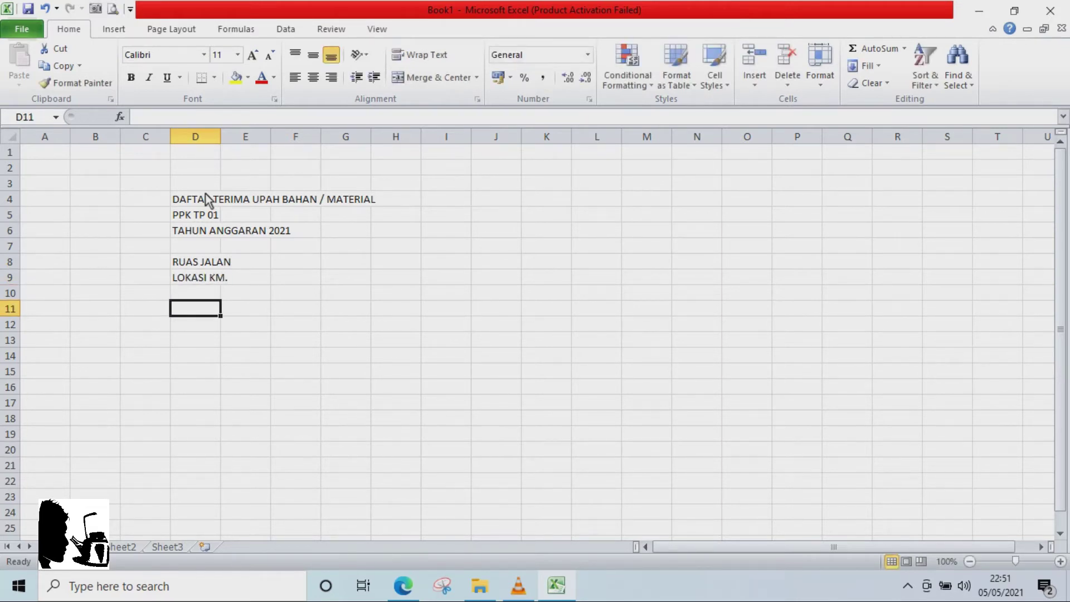
text(NO.)
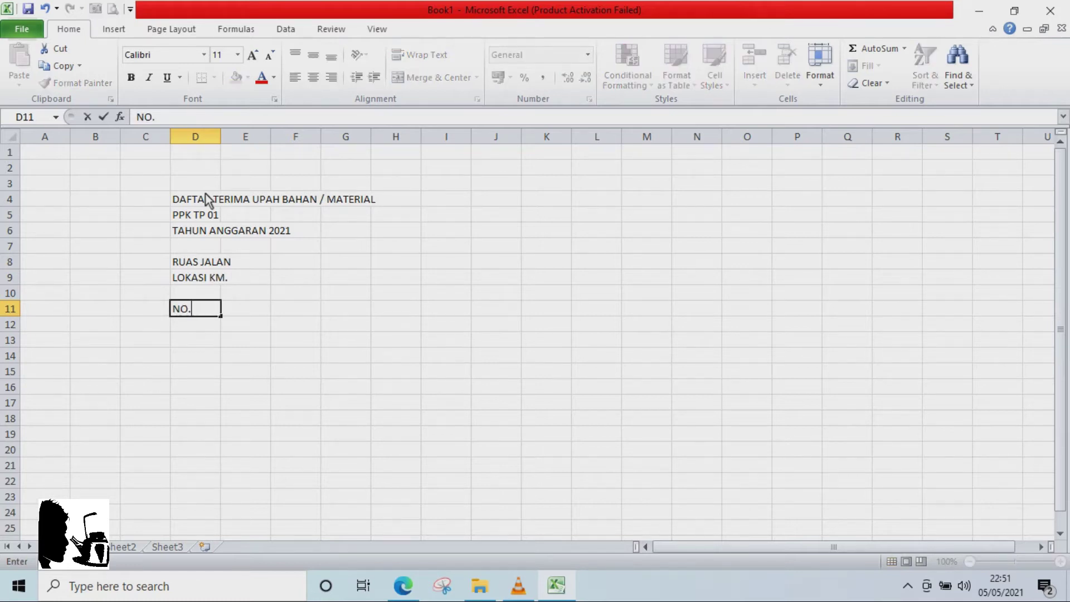
key(Tab)
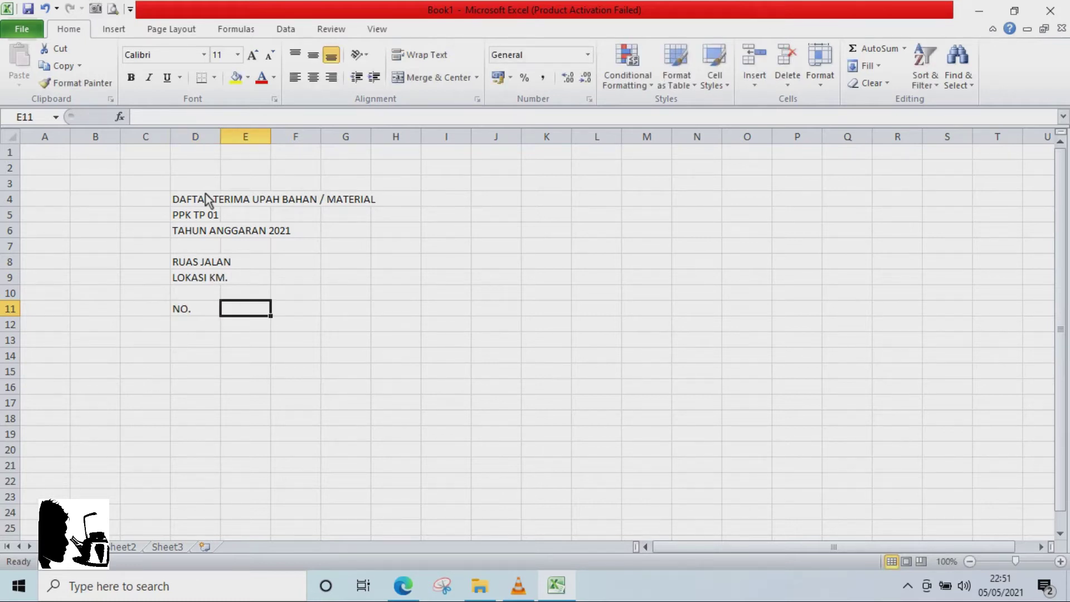
text(TANGGAL)
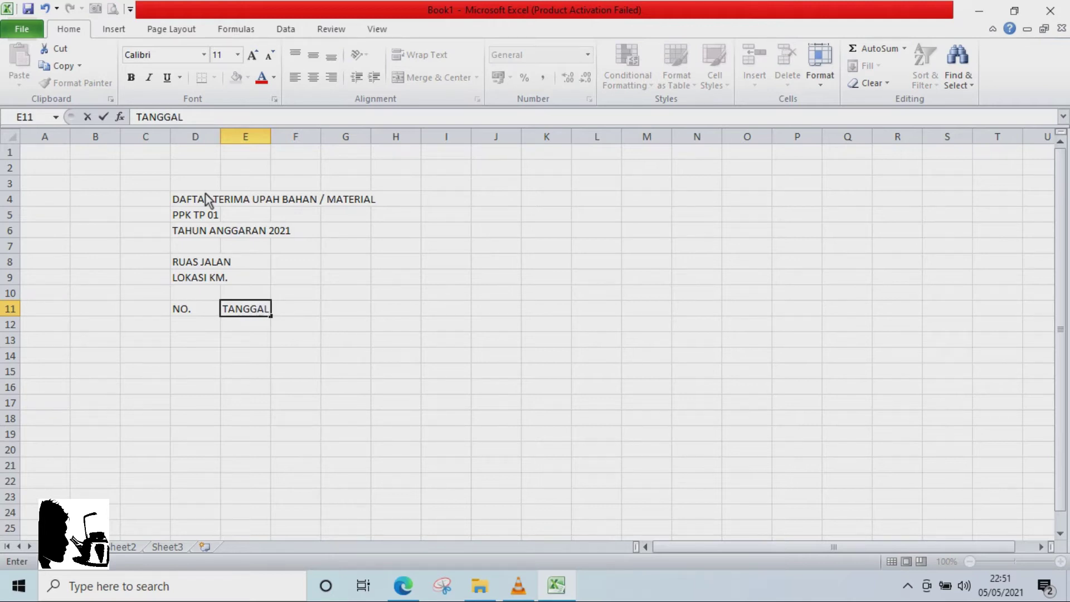
key(Tab)
text(J)
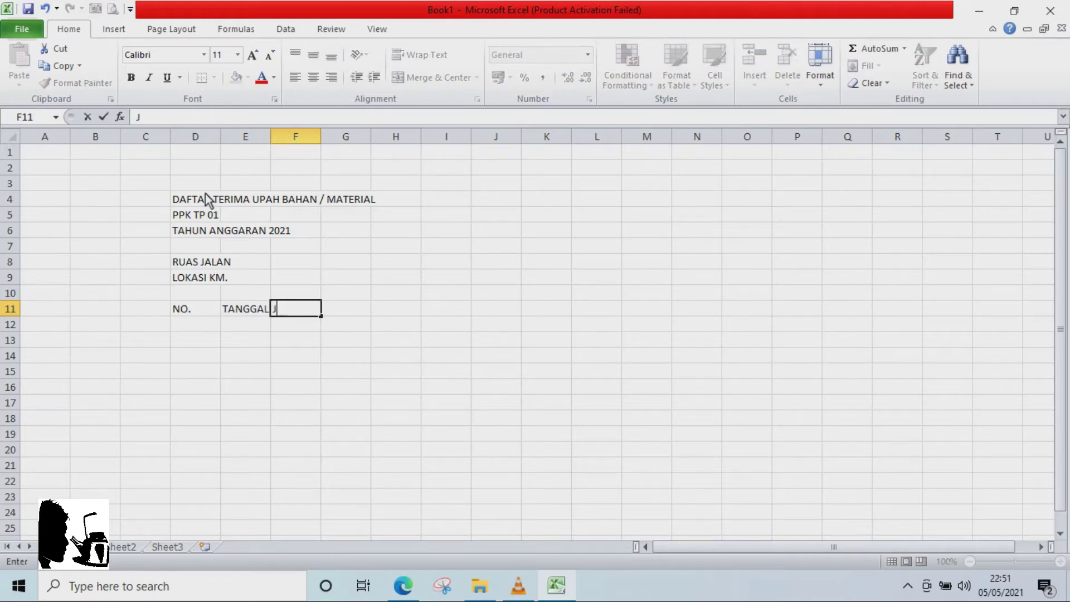
text(ENIS MATERIAL)
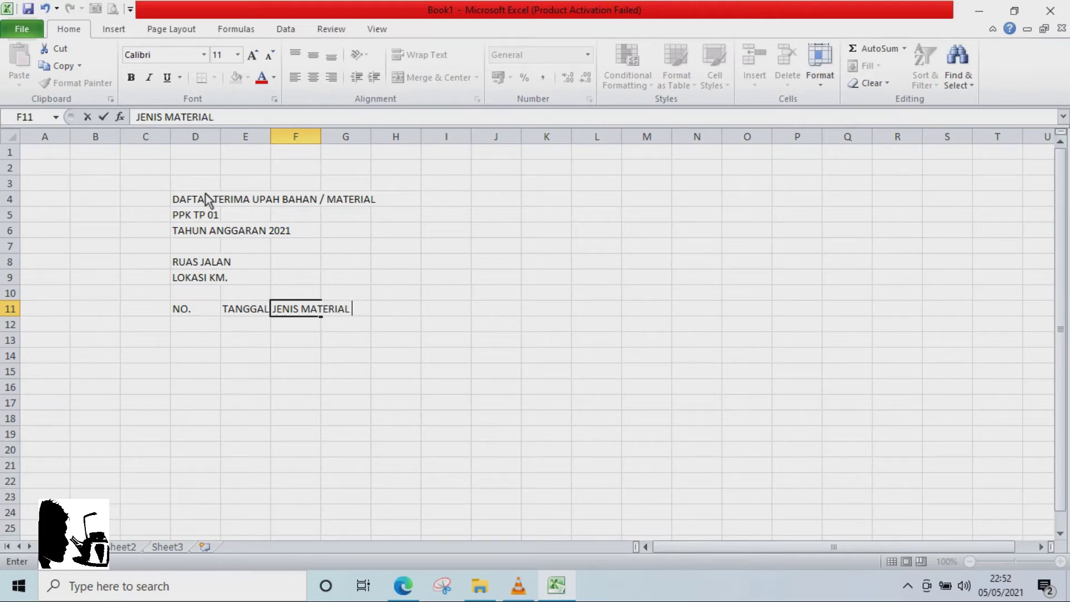
key(Tab)
- Add the column headers NP.KENDARAAN in cell G11 and PANJANG in cell H11
text(N)
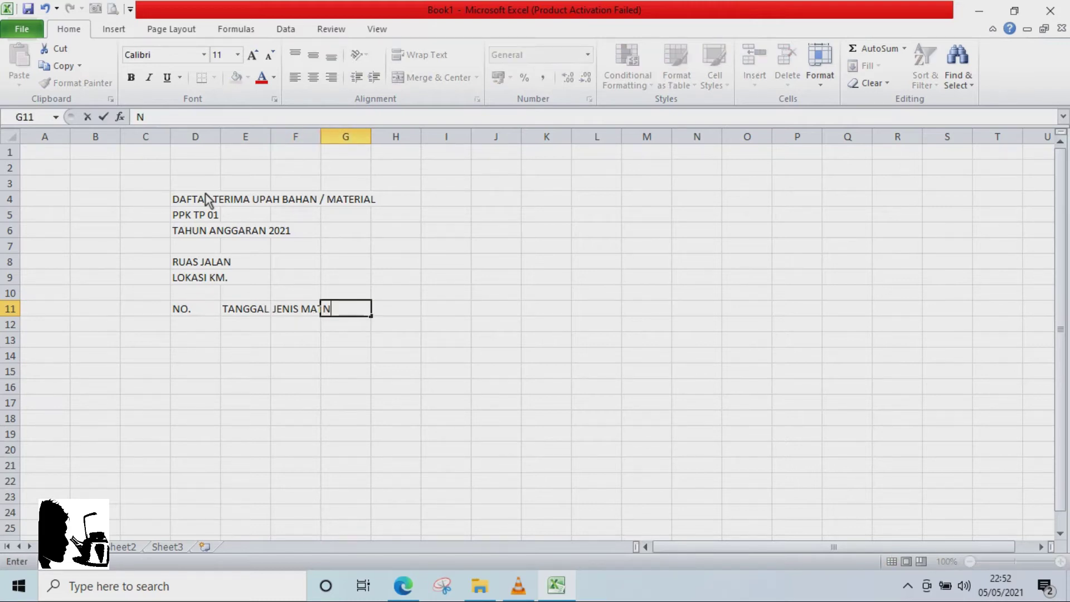
text(P.KENDARAAN)
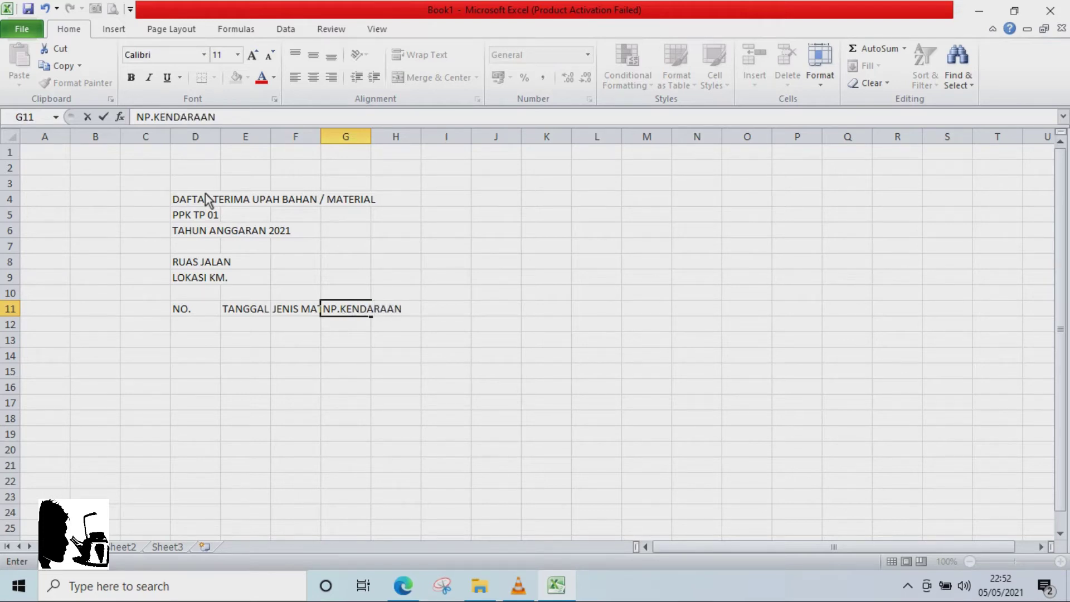
key(Tab)
text(PANJANG)
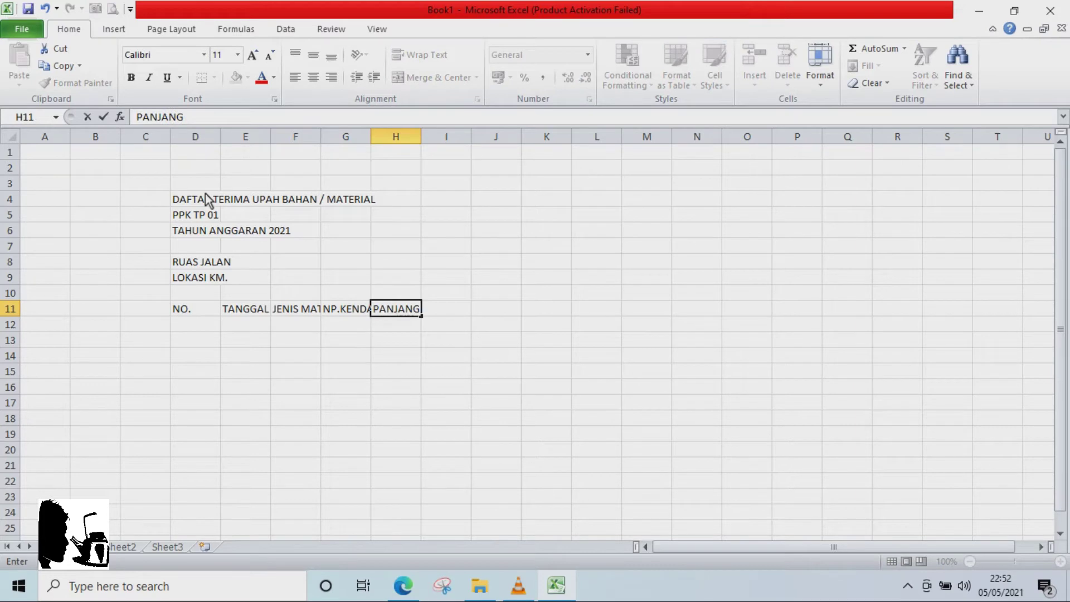
key(Tab)
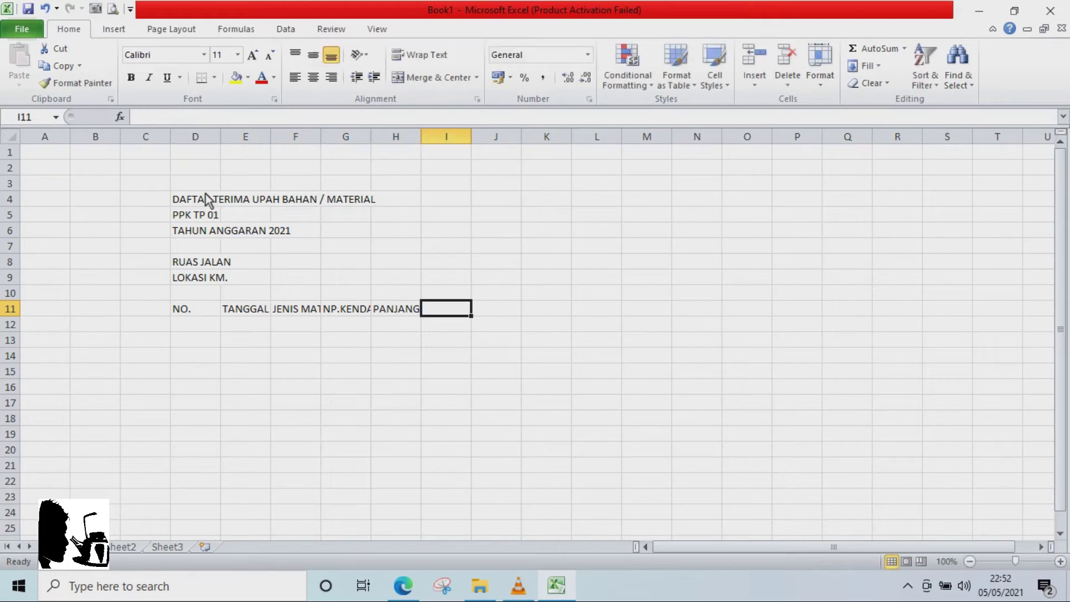
- Add the column headers LEBAR, TINGGI, VOLUME, KOMULATIF and DRIVER in cells I11 to M11
text(LEBAR)
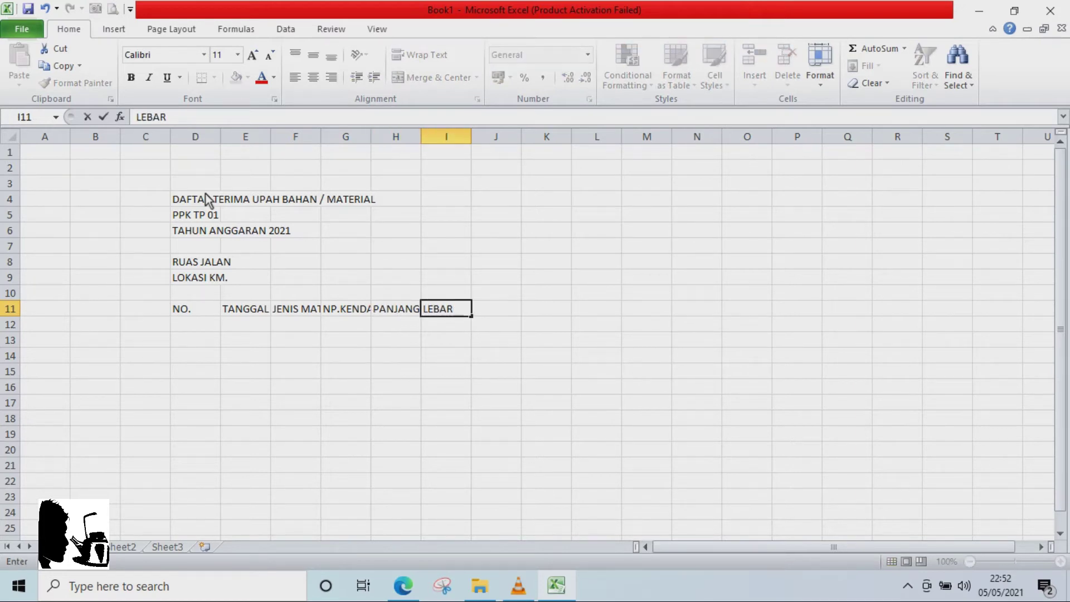
key(Tab)
text(TINGGI)
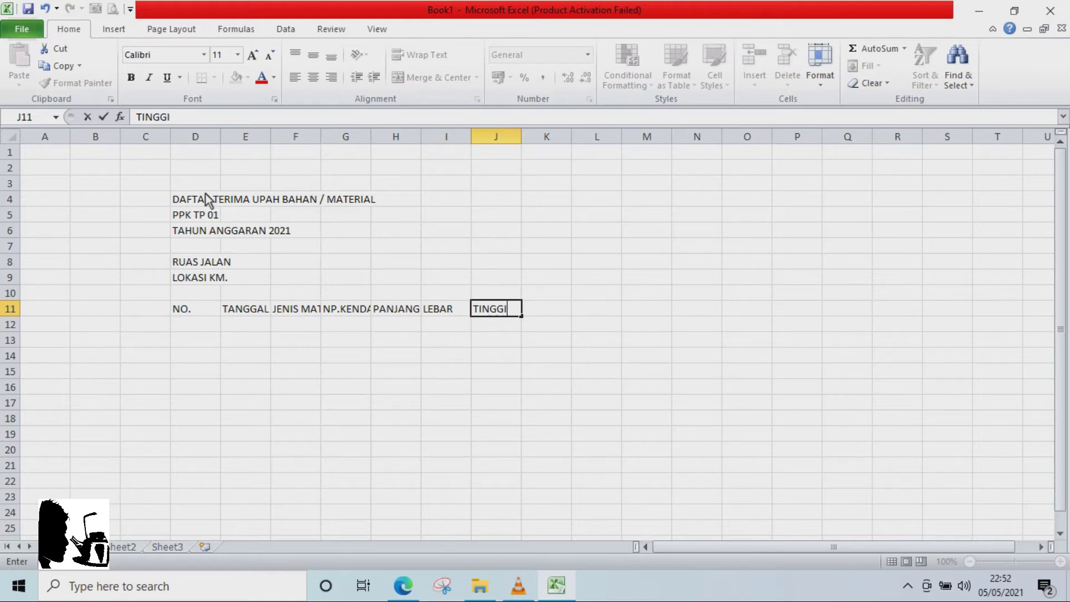
key(Tab)
text(VOLUME)
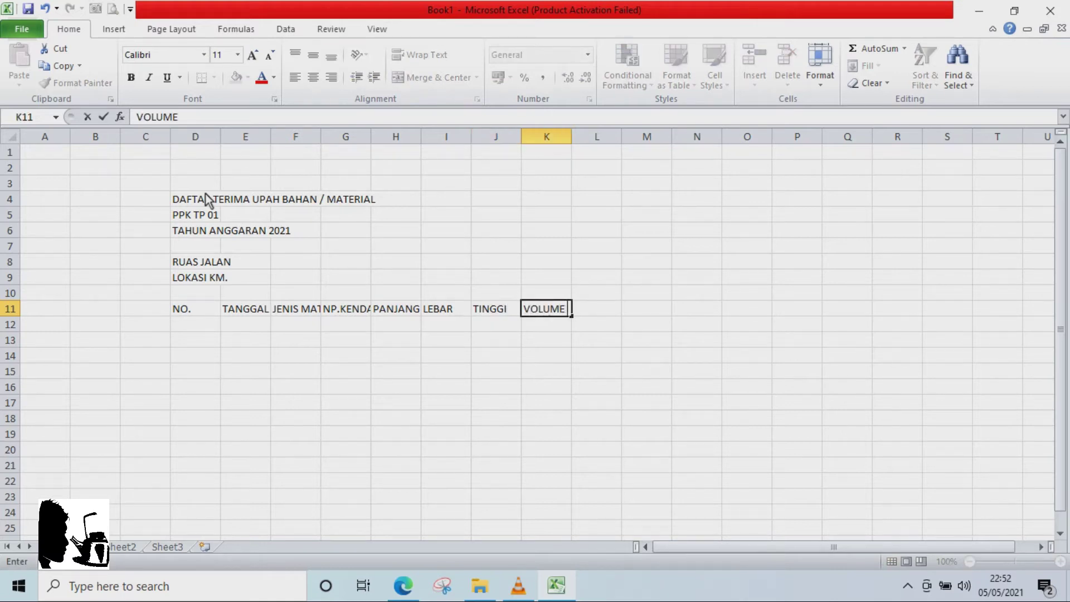
key(Tab)
text(KOM)
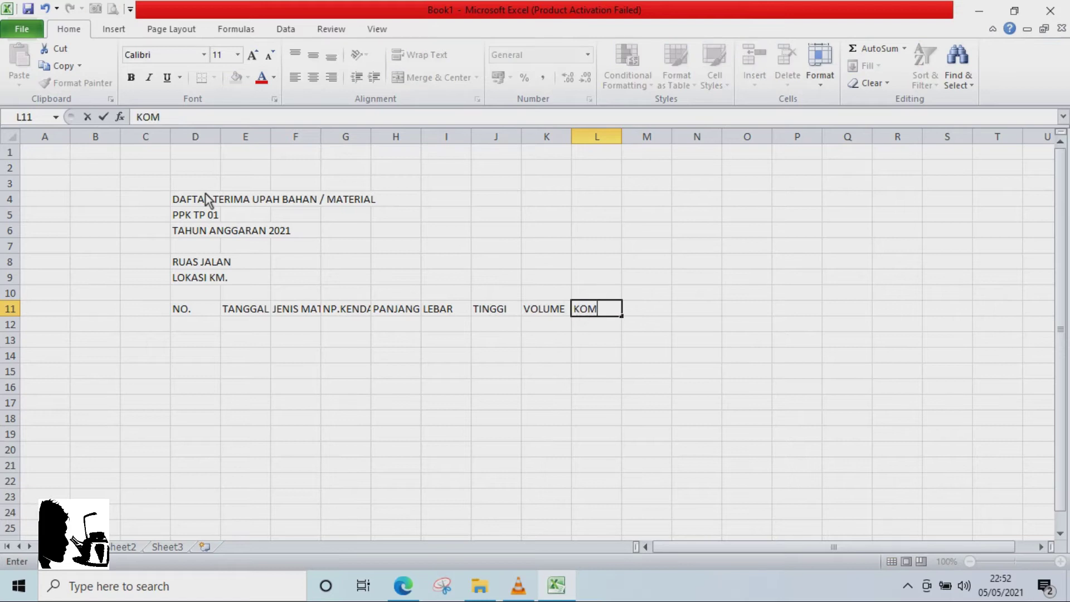
text(ULATIF)
key(Tab)
text(DRIVER)
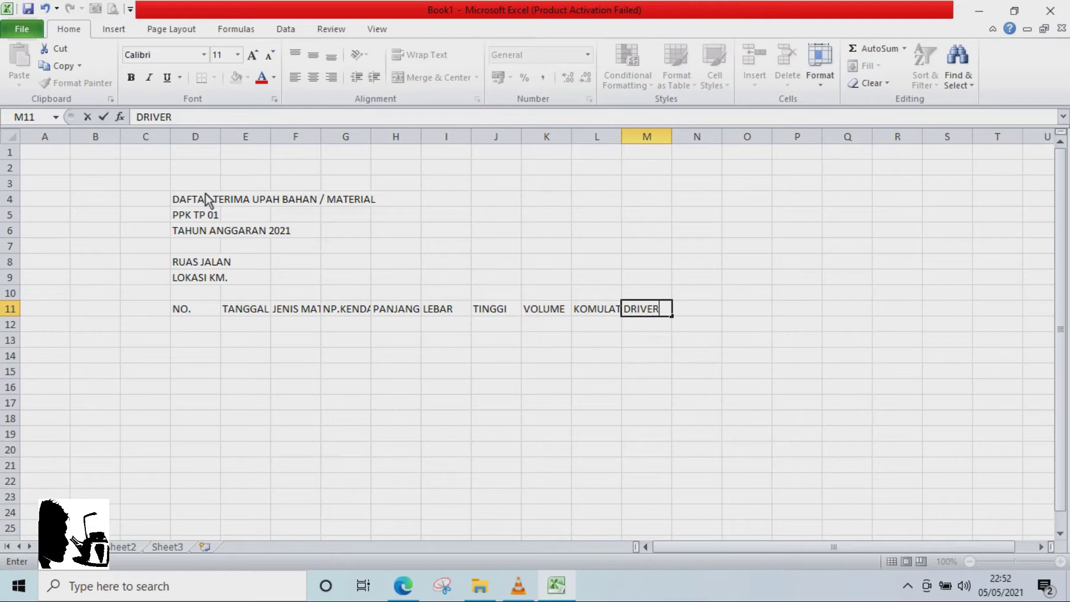
key(Return)
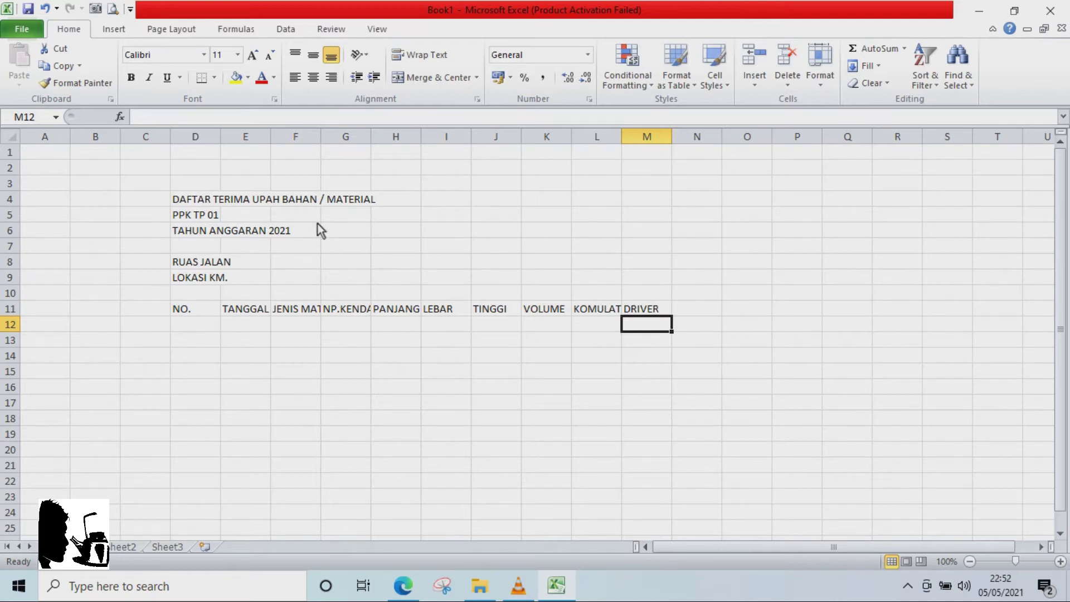
click(422, 243)
click(262, 312)
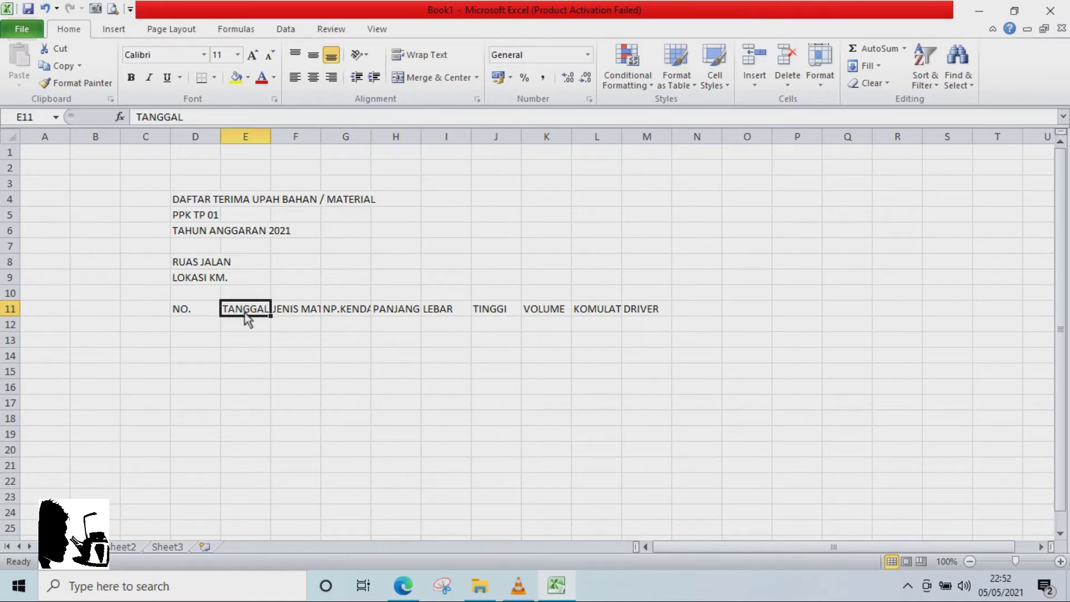
click(219, 328)
drag(173, 189, 650, 395)
click(318, 363)
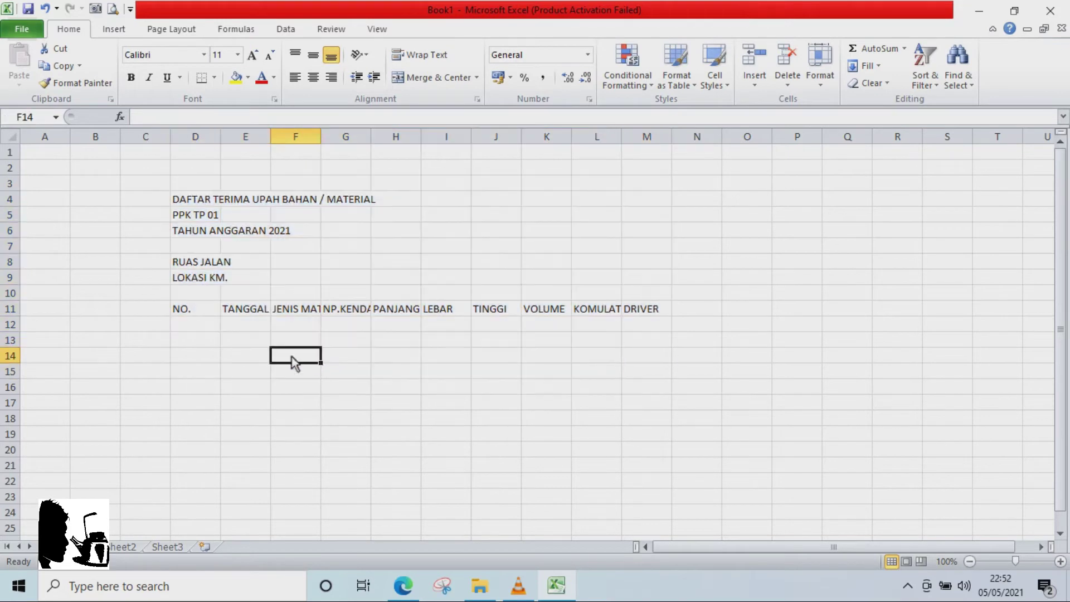
- Narrow column D and widen columns E to M so each header in row 11 fits its cell
drag(221, 137, 204, 162)
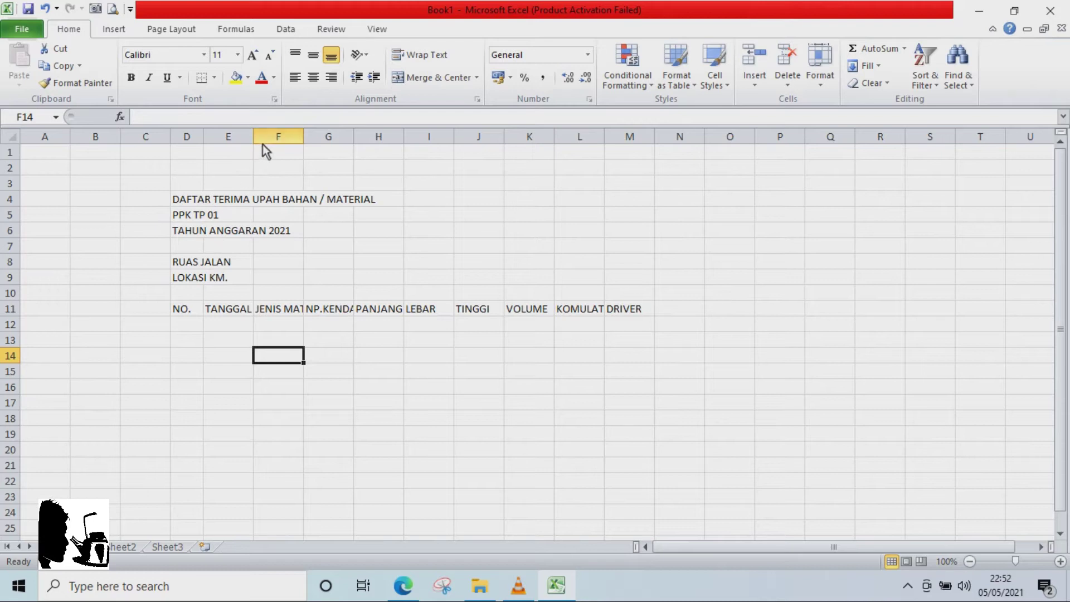
drag(253, 137, 821, 144)
click(858, 210)
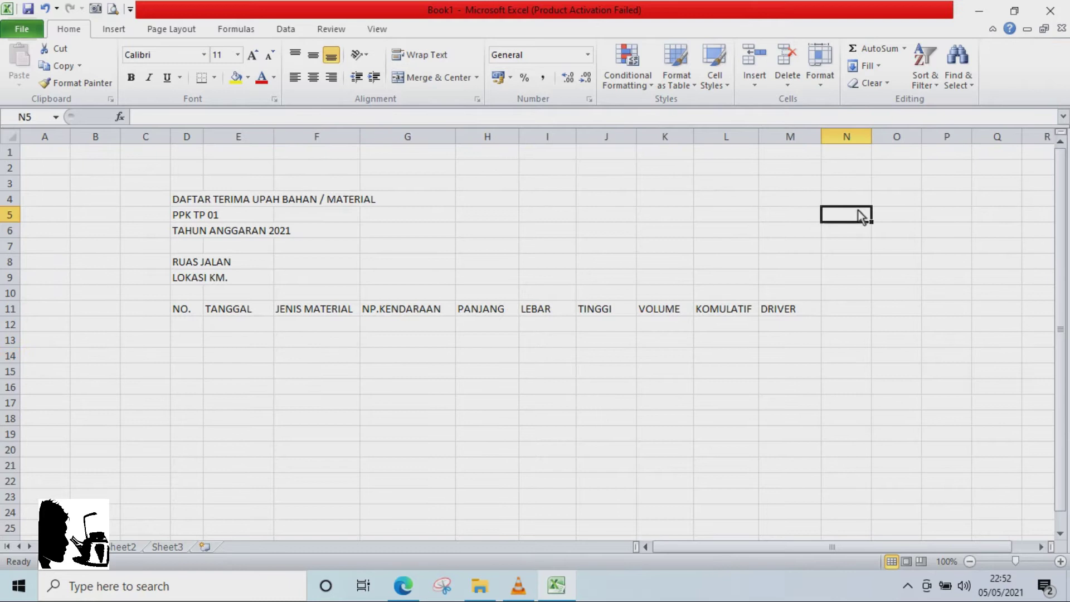
- Center the table headers in D11:M11 horizontally
click(176, 312)
drag(174, 313, 777, 316)
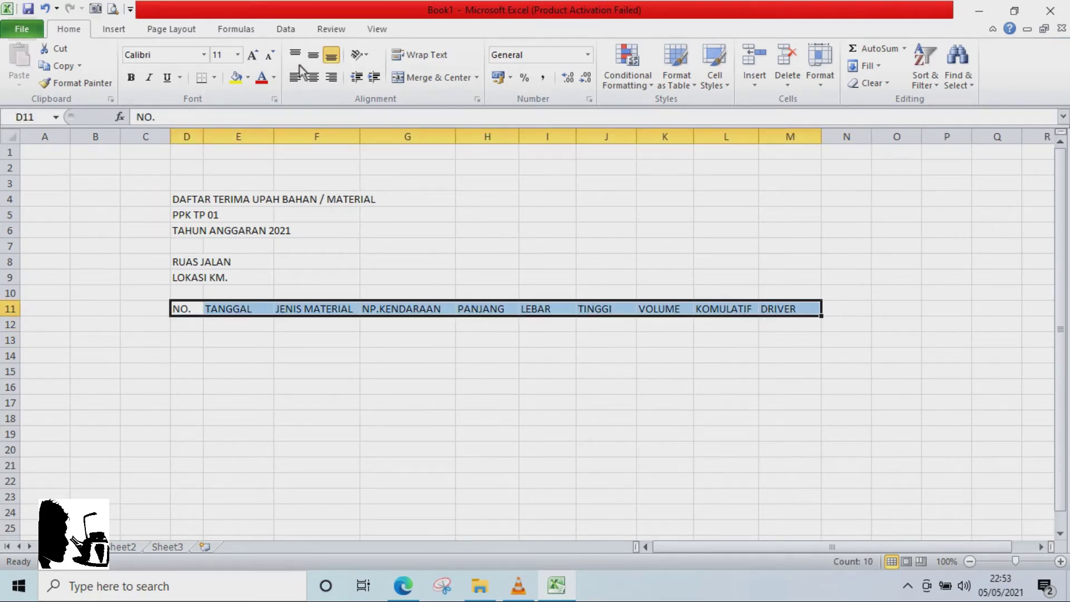
click(314, 77)
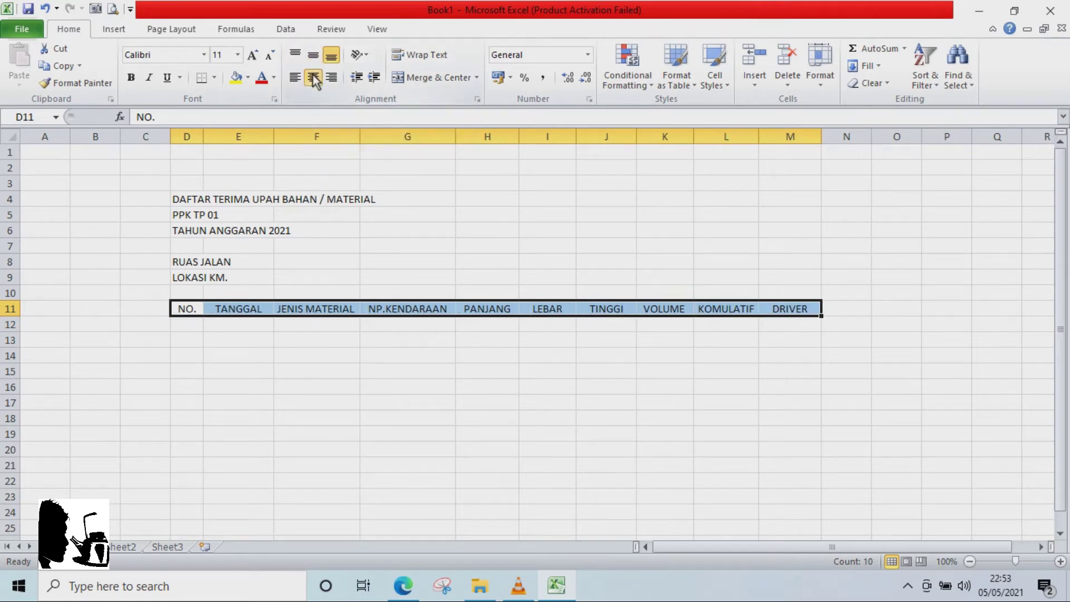
click(417, 232)
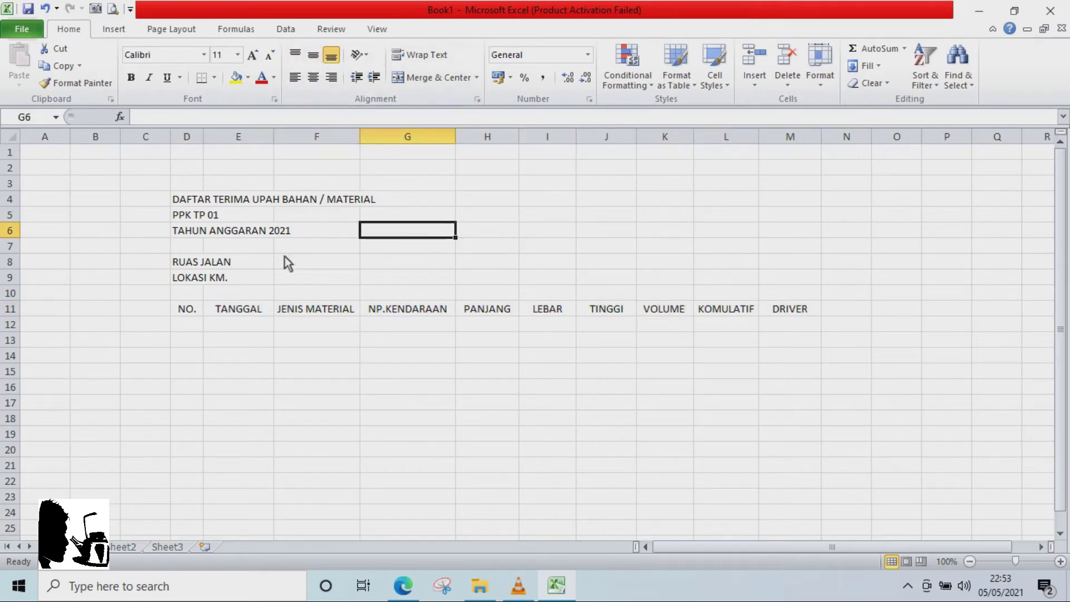
- Increase the height of header row 11 and middle-align the headers in D11:M11 vertically
click(227, 313)
drag(17, 329, 16, 328)
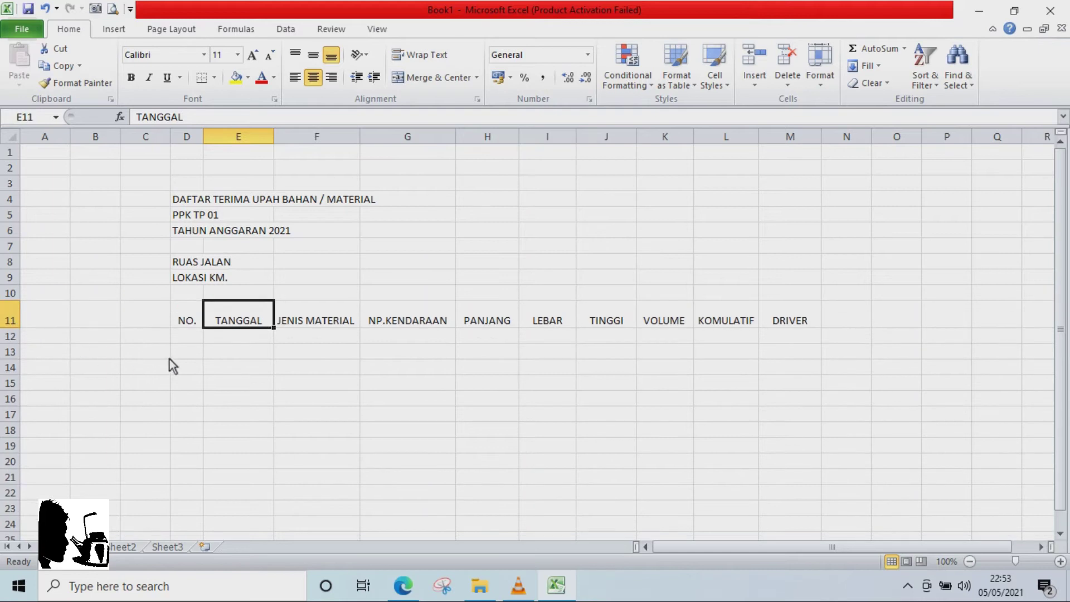
click(251, 382)
drag(184, 317, 789, 319)
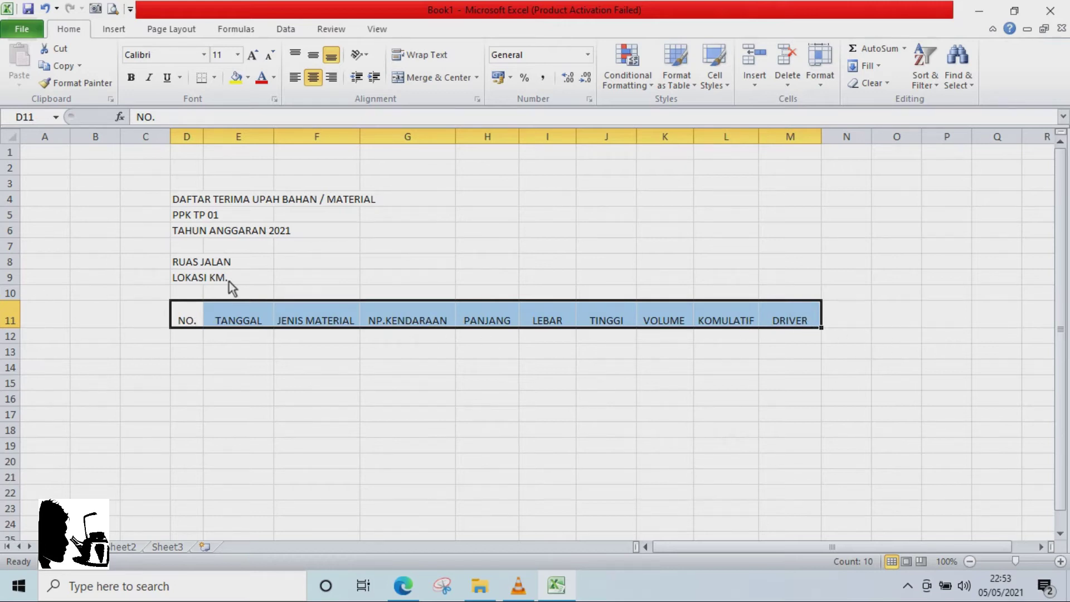
click(313, 56)
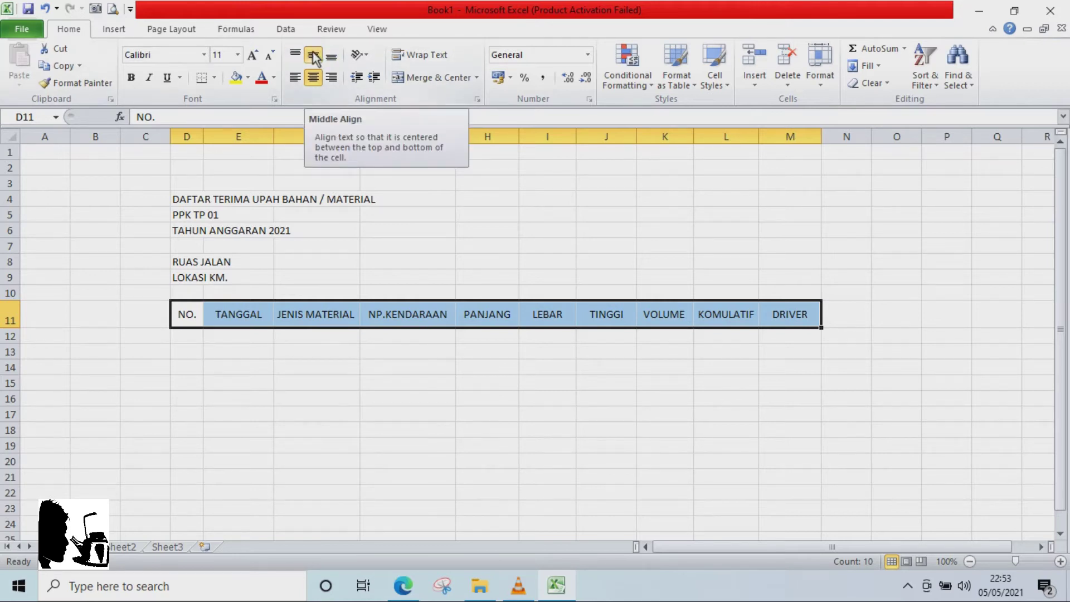
click(435, 267)
click(319, 391)
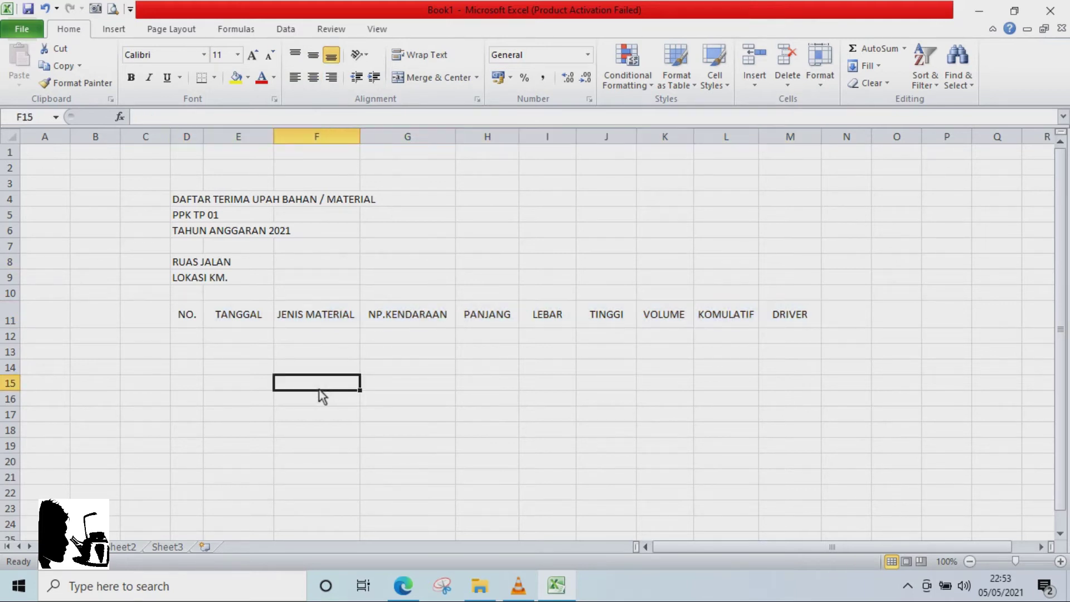
- Make the table headers in D11:M11 bold
drag(182, 317, 771, 318)
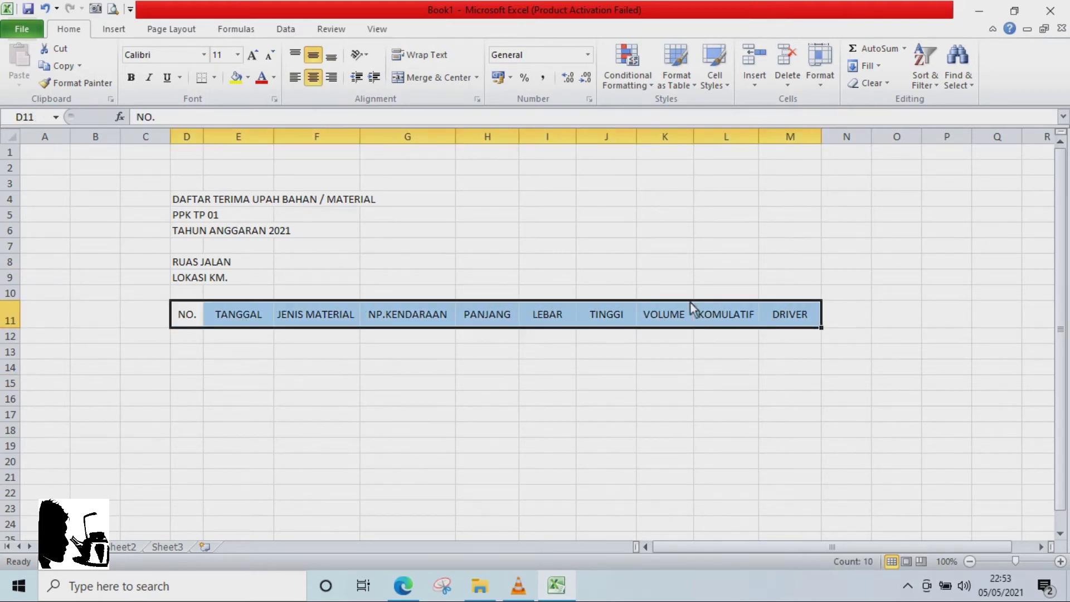
click(129, 81)
click(201, 229)
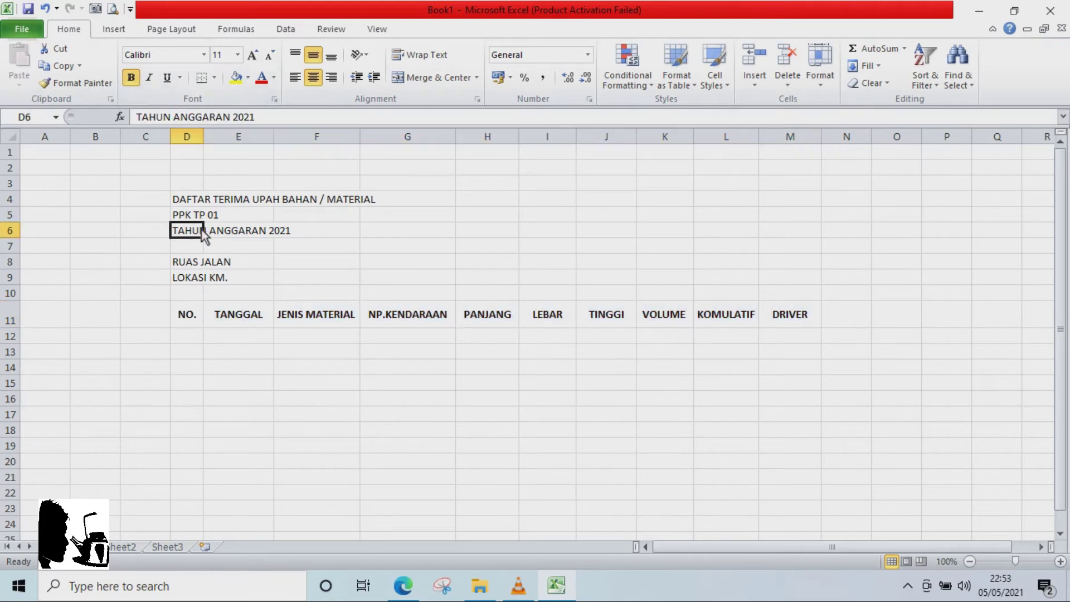
- Select the title range D4:M4 and examine its number and alignment format options
click(185, 204)
drag(186, 205, 776, 200)
right_click(776, 200)
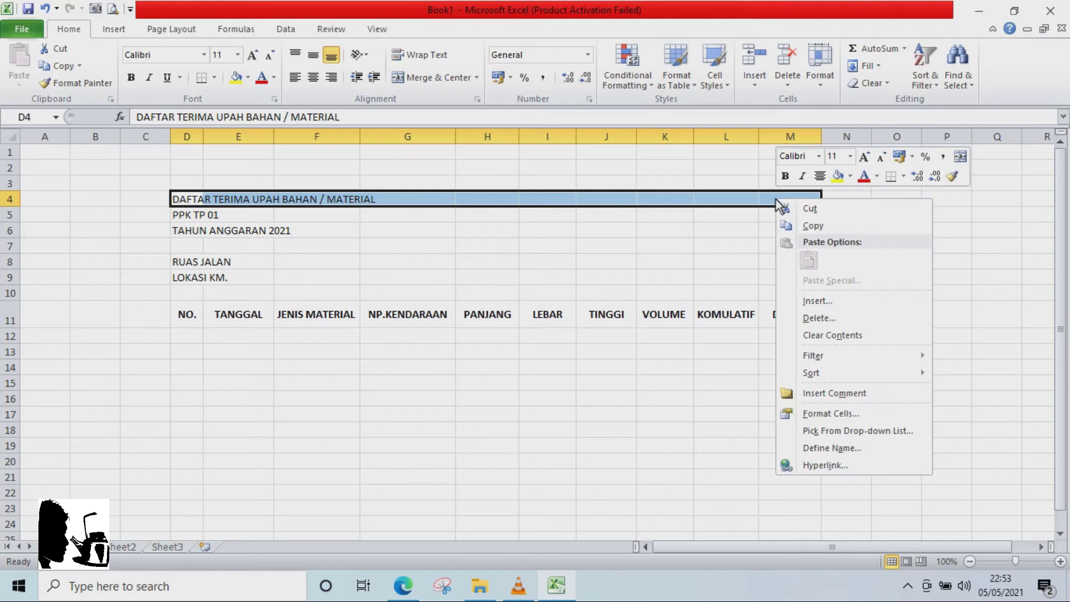
click(841, 413)
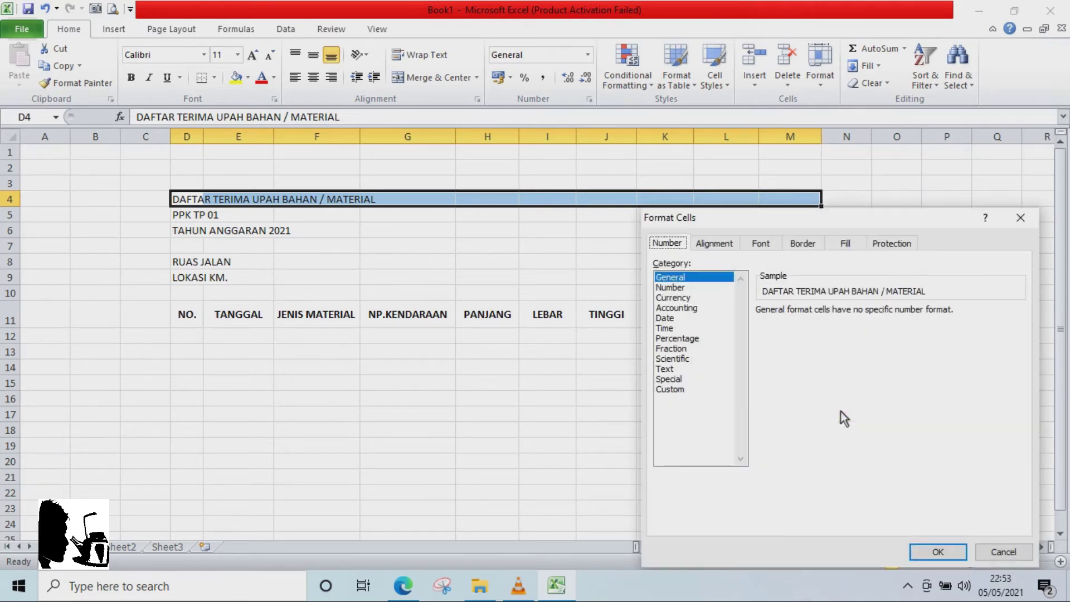
click(725, 246)
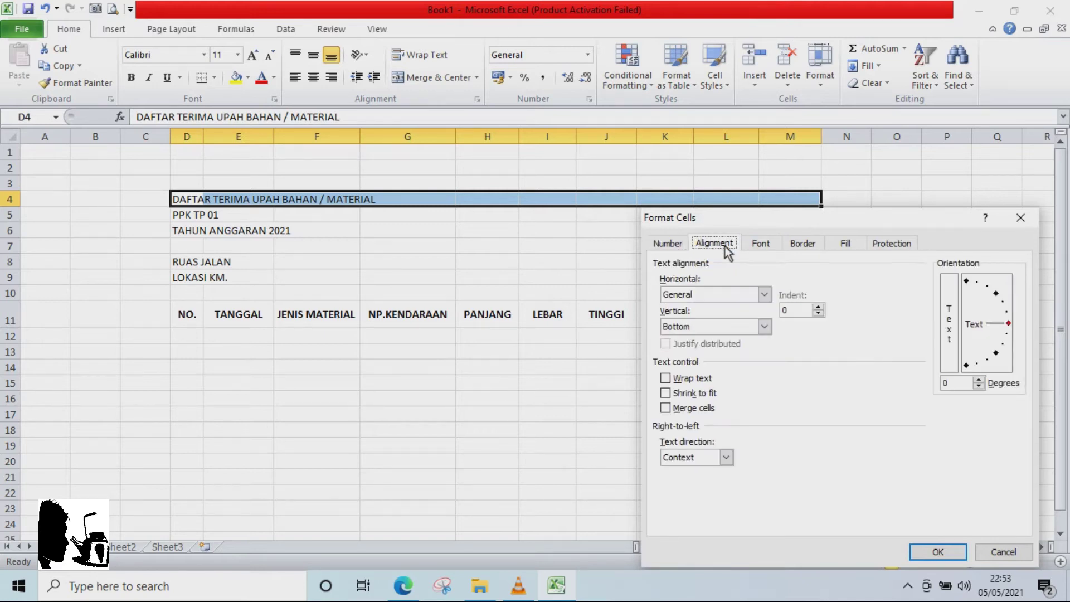
click(683, 241)
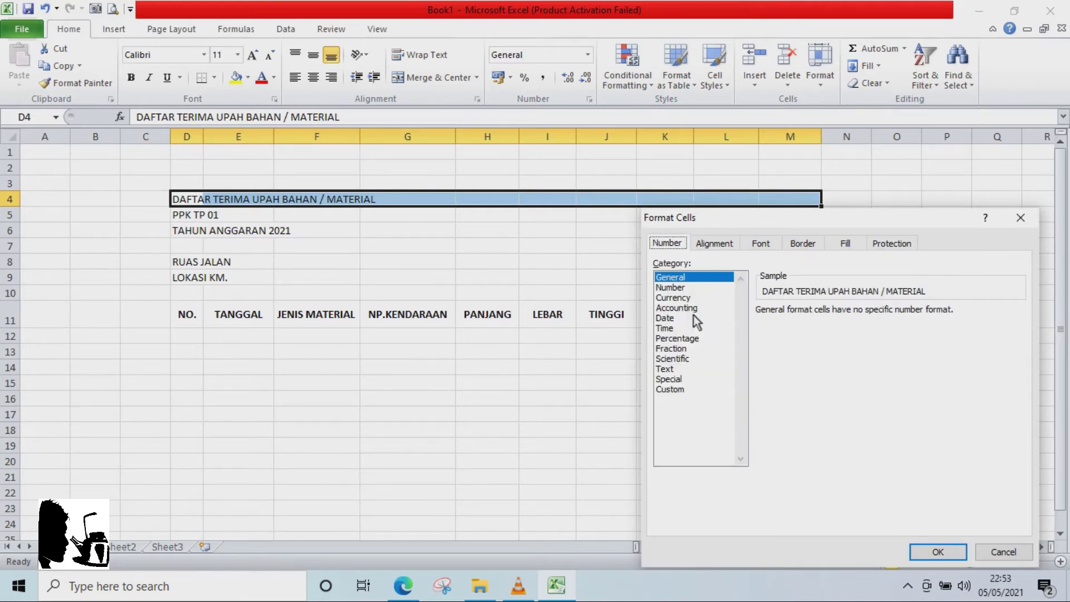
click(710, 244)
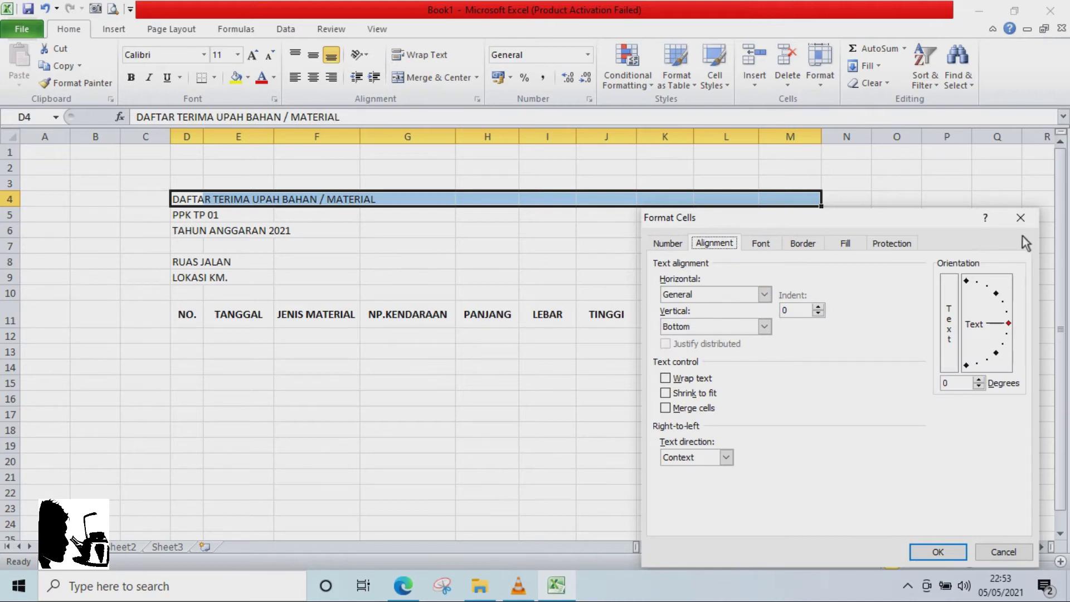
click(1017, 222)
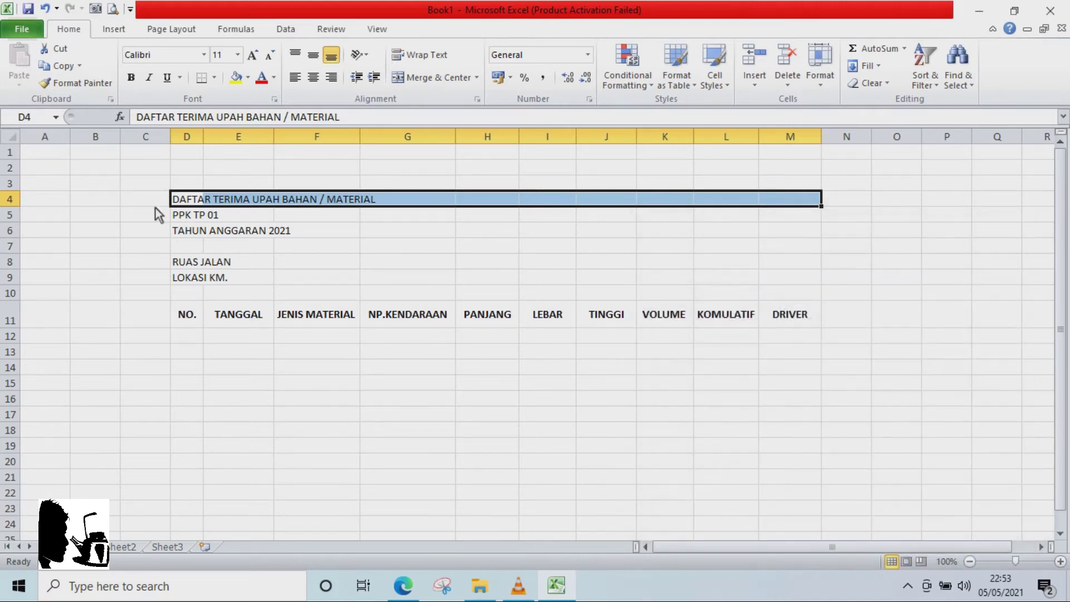
- Merge and center each of the three title lines in rows 4, 5 and 6 across columns D to M
click(426, 82)
click(393, 233)
drag(175, 215, 772, 212)
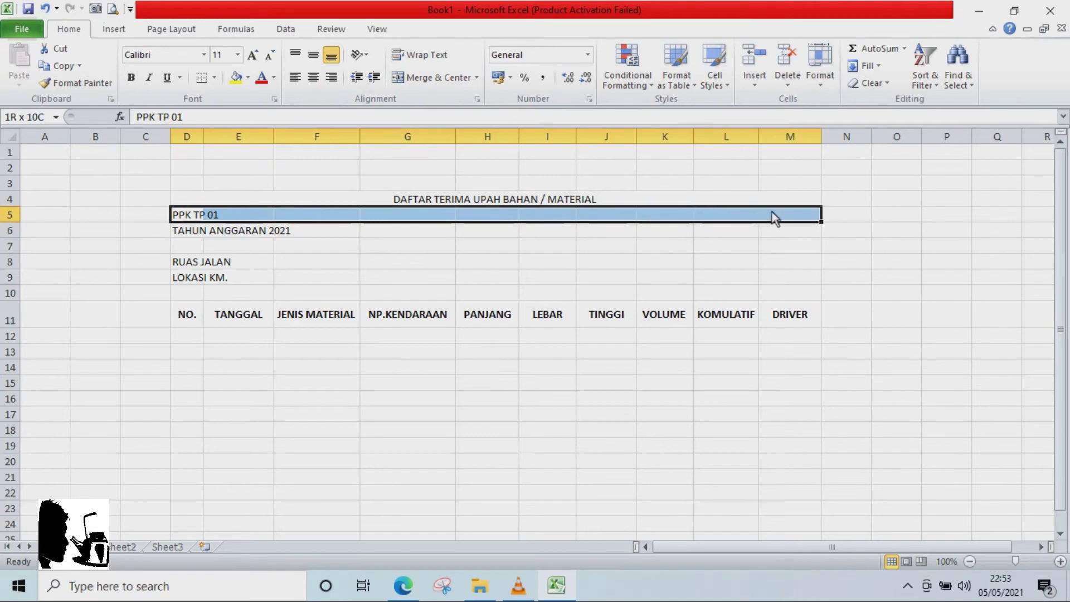
click(424, 78)
drag(199, 232, 772, 238)
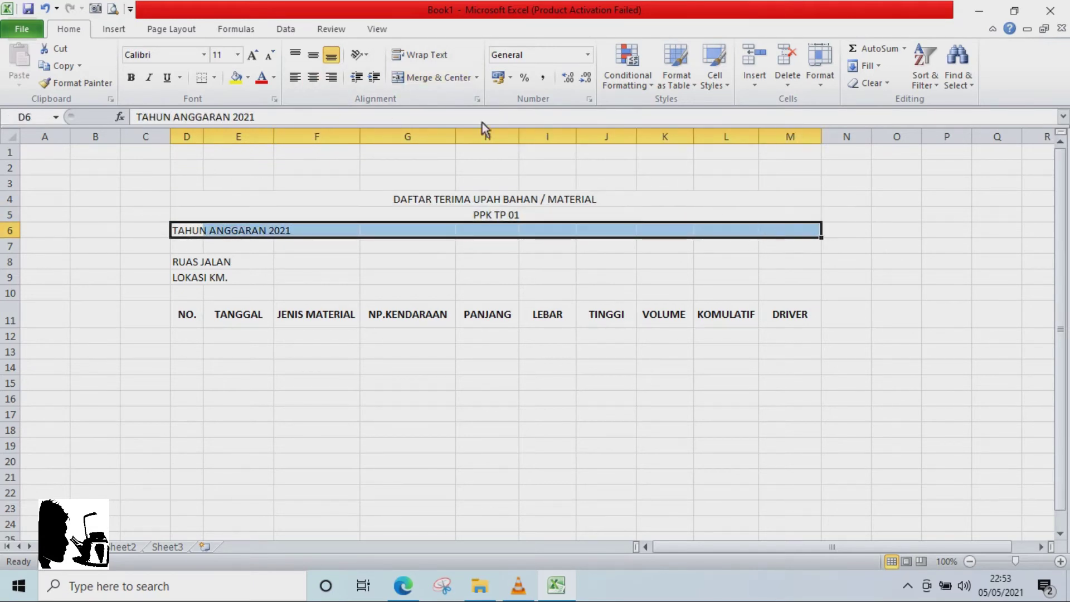
click(433, 76)
- Make the three merged title lines in rows 4 to 6 bold
drag(502, 202, 493, 233)
click(130, 77)
click(272, 263)
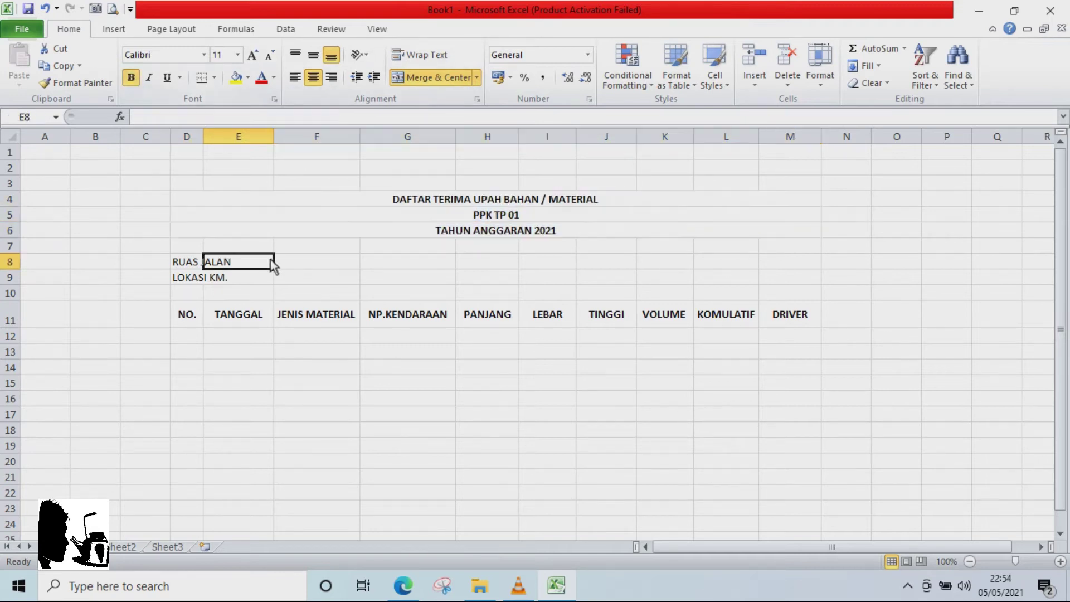
click(284, 230)
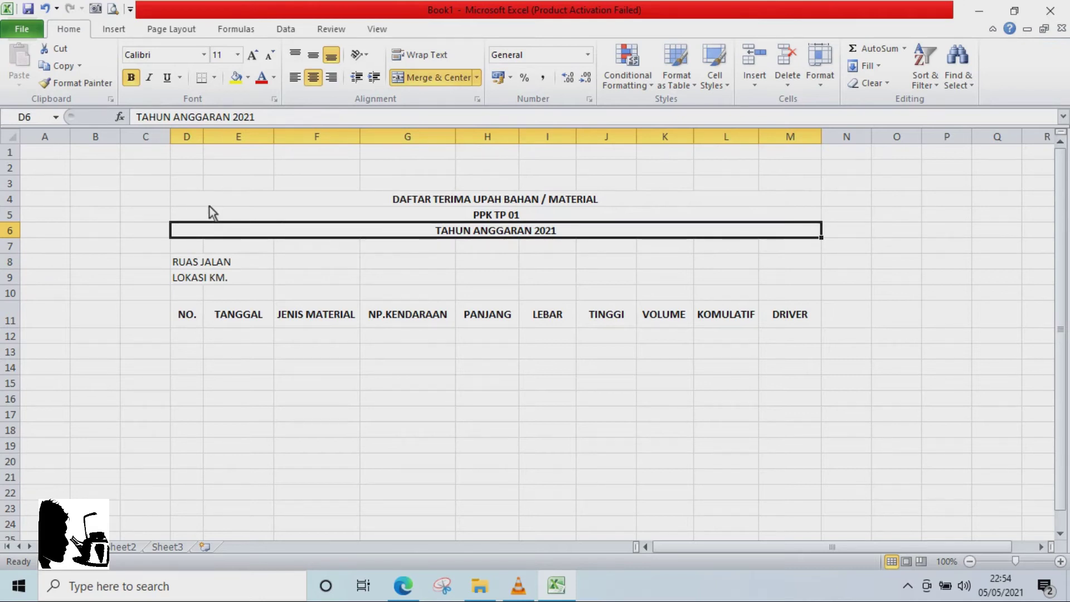
- Set the font of the entire worksheet to Arial Narrow
click(9, 136)
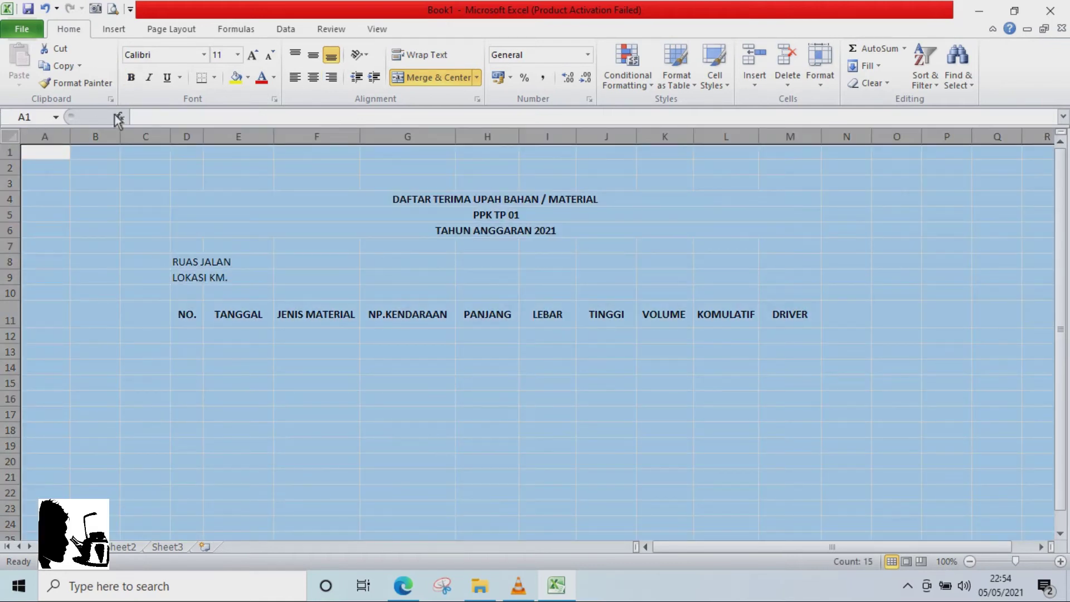
click(206, 54)
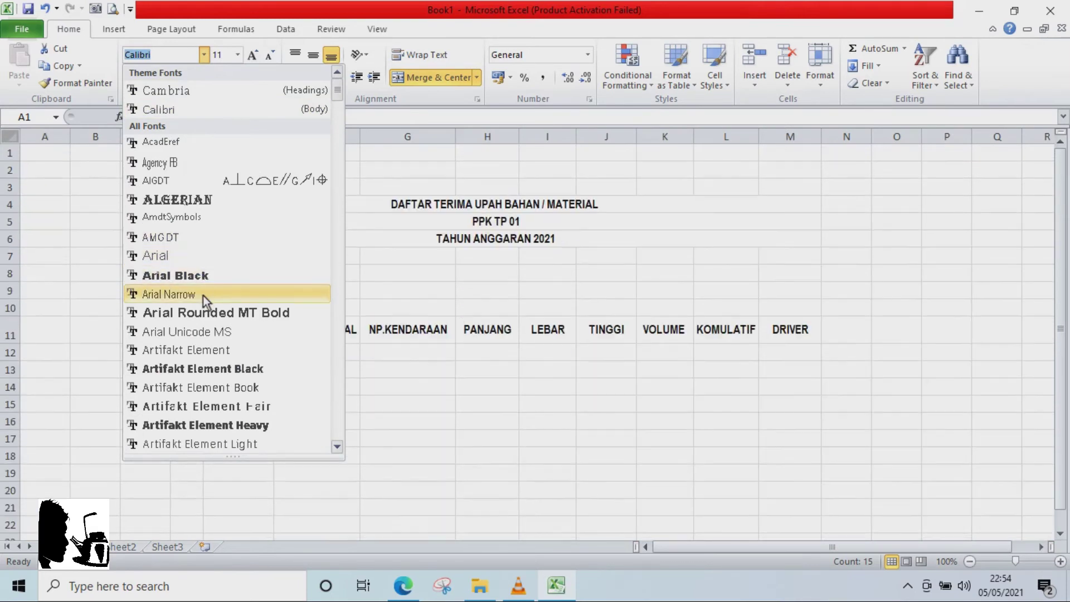
click(203, 296)
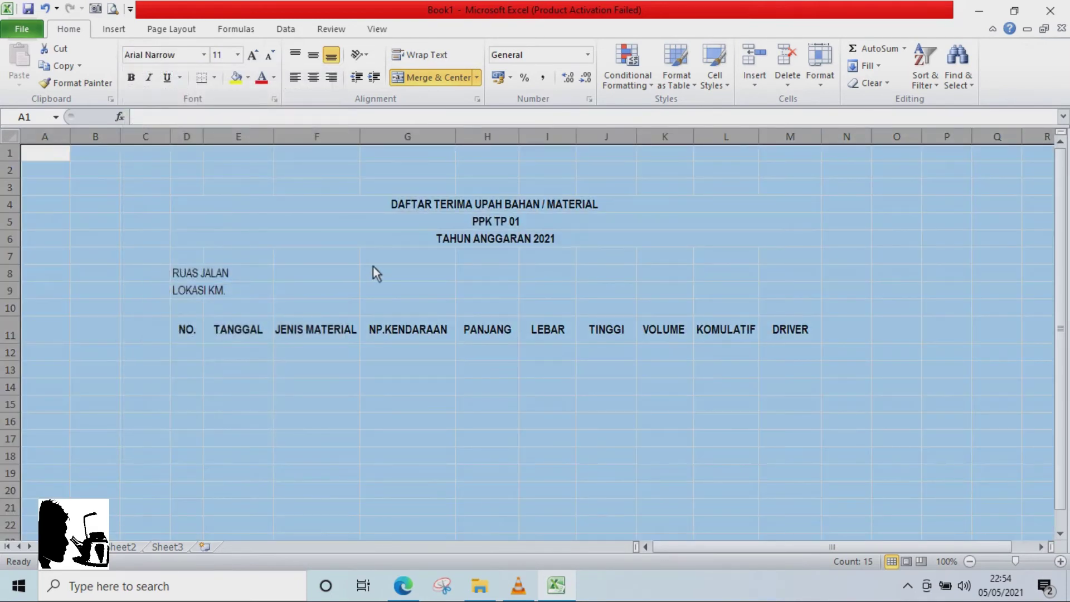
click(366, 269)
click(284, 276)
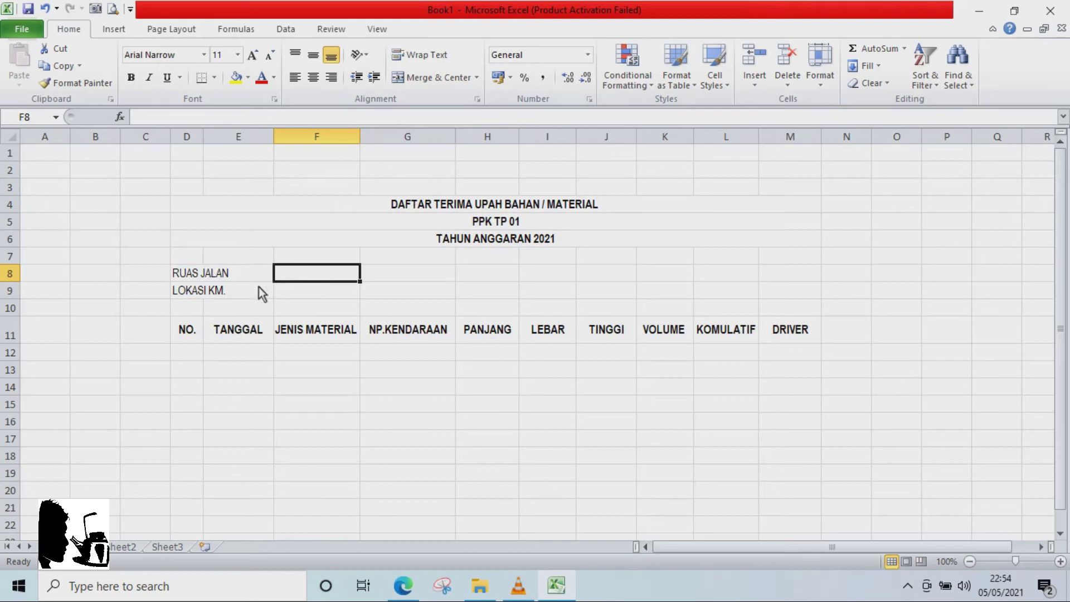
- Widen the TANGGAL column E and the JENIS MATERIAL column F
click(259, 290)
drag(267, 137, 291, 216)
click(282, 273)
drag(274, 137, 297, 137)
click(366, 261)
scroll(385, 247, down, 1)
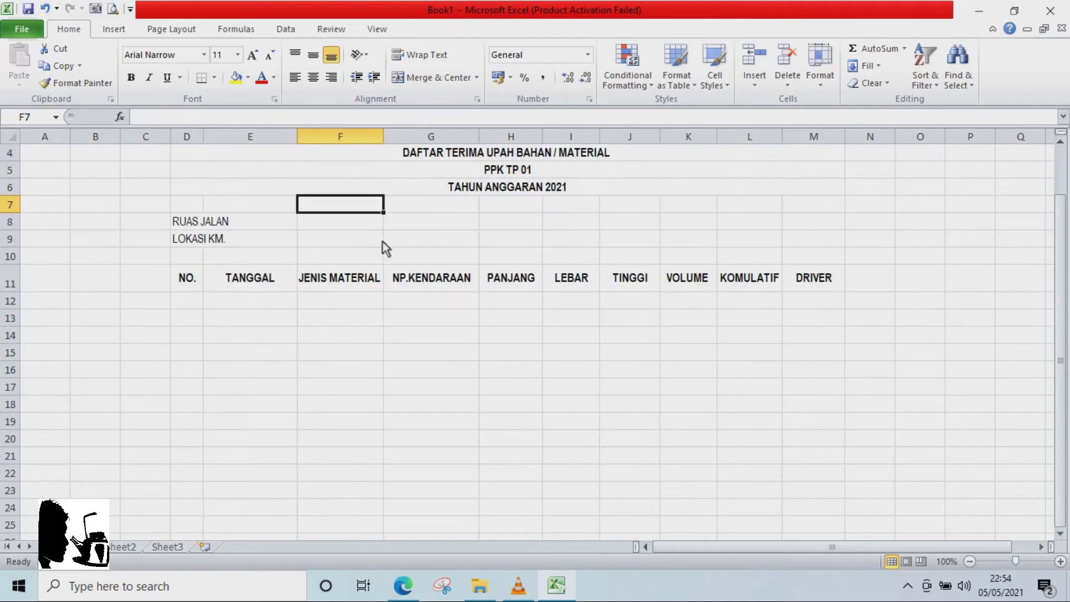
drag(384, 137, 394, 139)
click(353, 239)
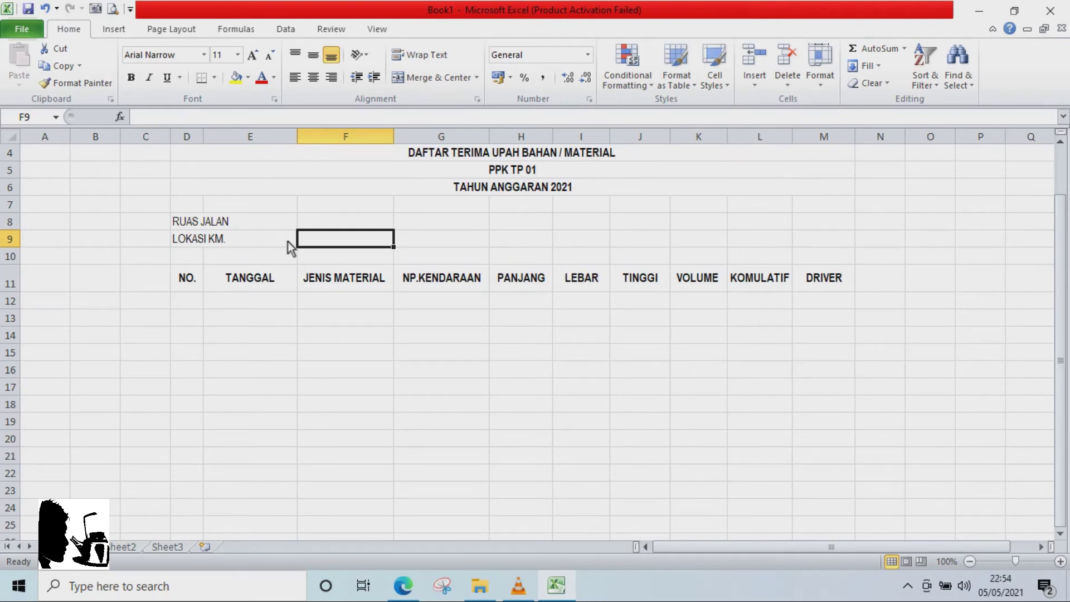
- Insert two blank columns between the TANGGAL and JENIS MATERIAL columns
click(238, 222)
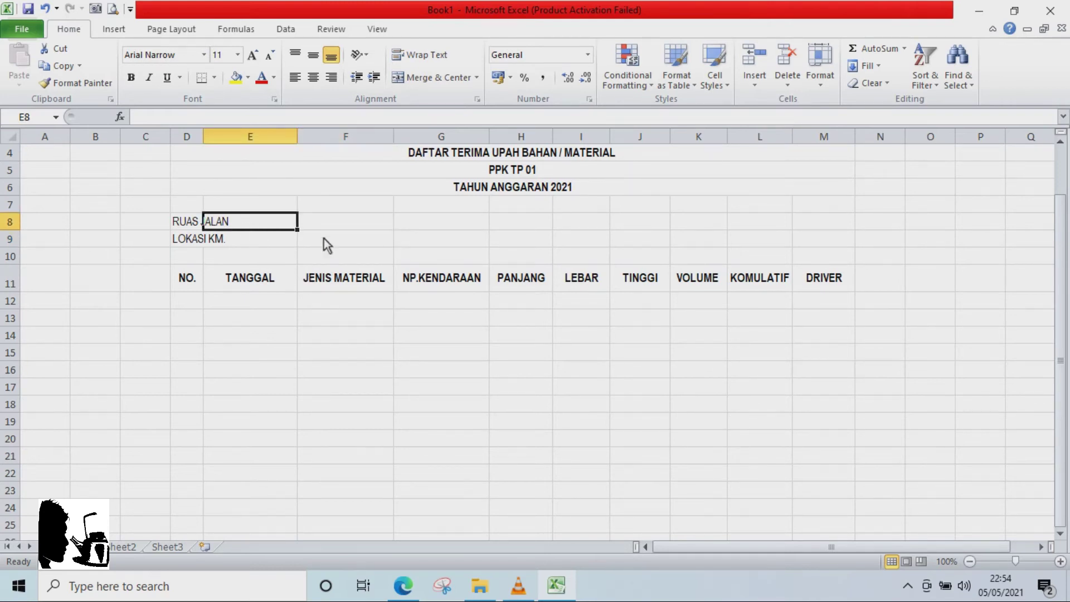
click(311, 137)
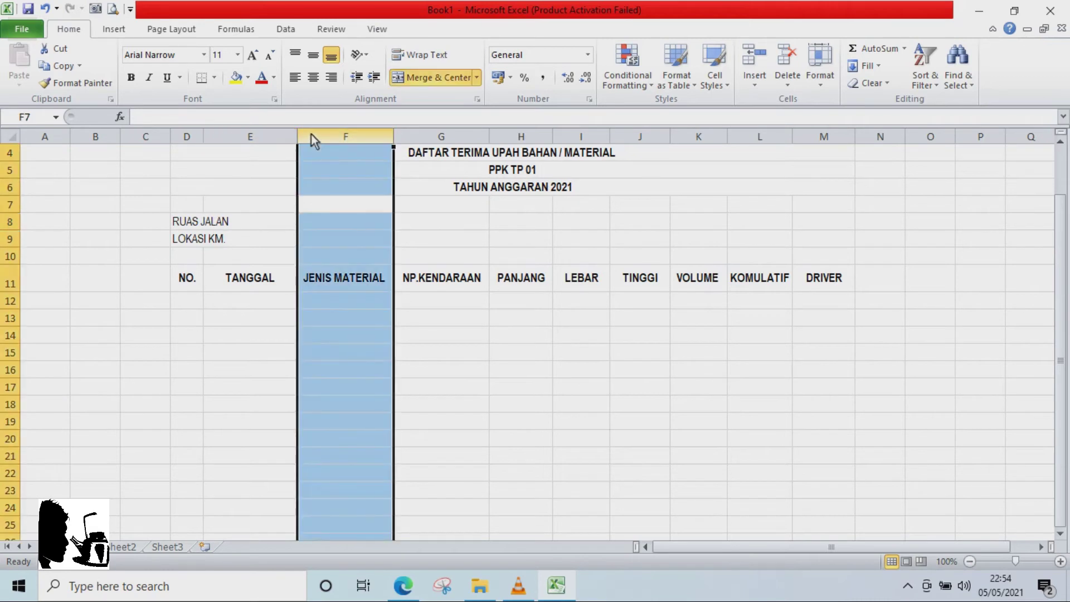
right_click(311, 136)
click(350, 237)
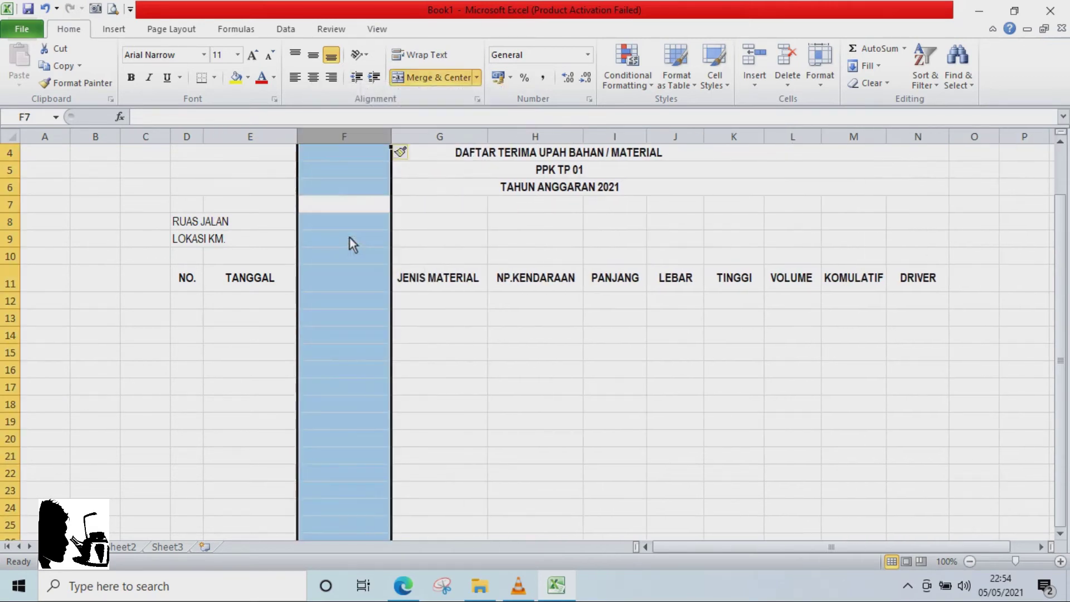
right_click(330, 138)
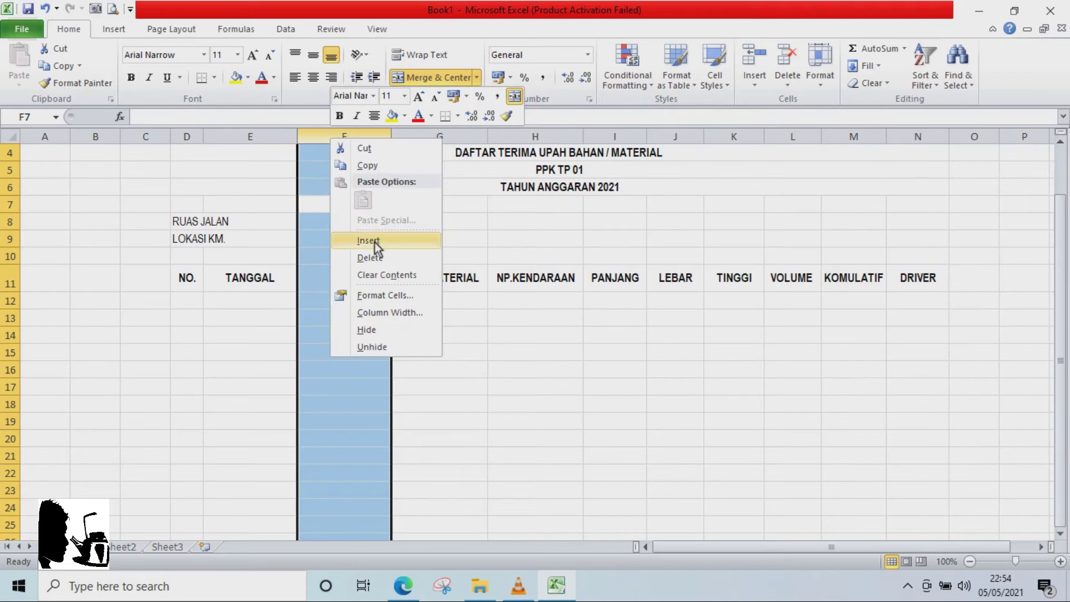
click(353, 239)
- Merge and center the TANGGAL header across E11:G11, and narrow columns E and F so F is just wide enough for a colon
click(354, 273)
drag(244, 277, 422, 263)
click(429, 84)
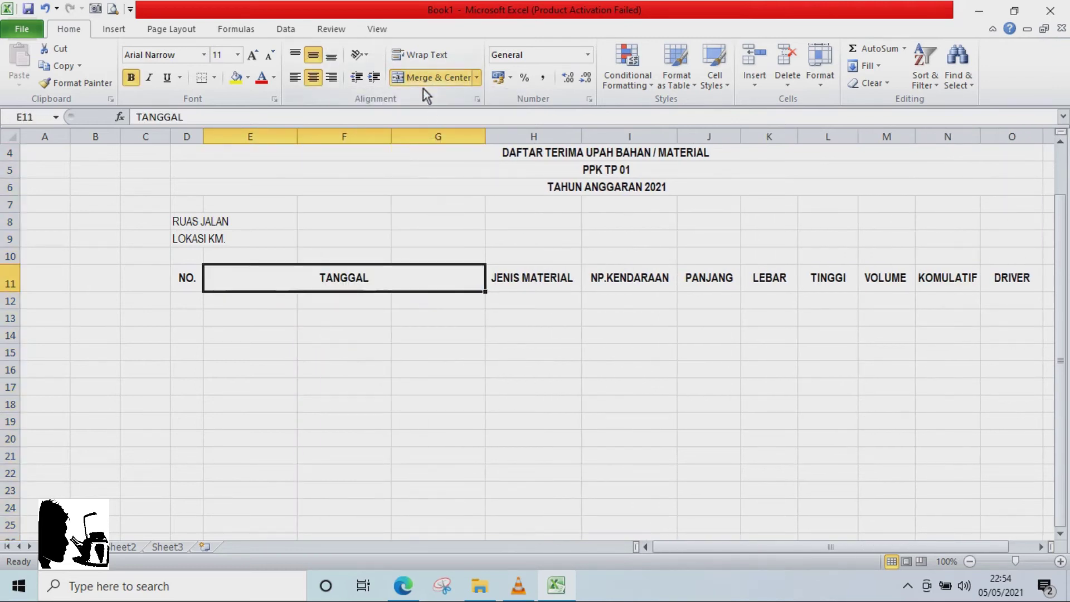
click(372, 338)
drag(299, 136, 249, 176)
drag(343, 139, 260, 196)
- Enter a colon in F8 and F9 beside RUAS JALAN and LOKASI KM., and center both horizontally
click(252, 222)
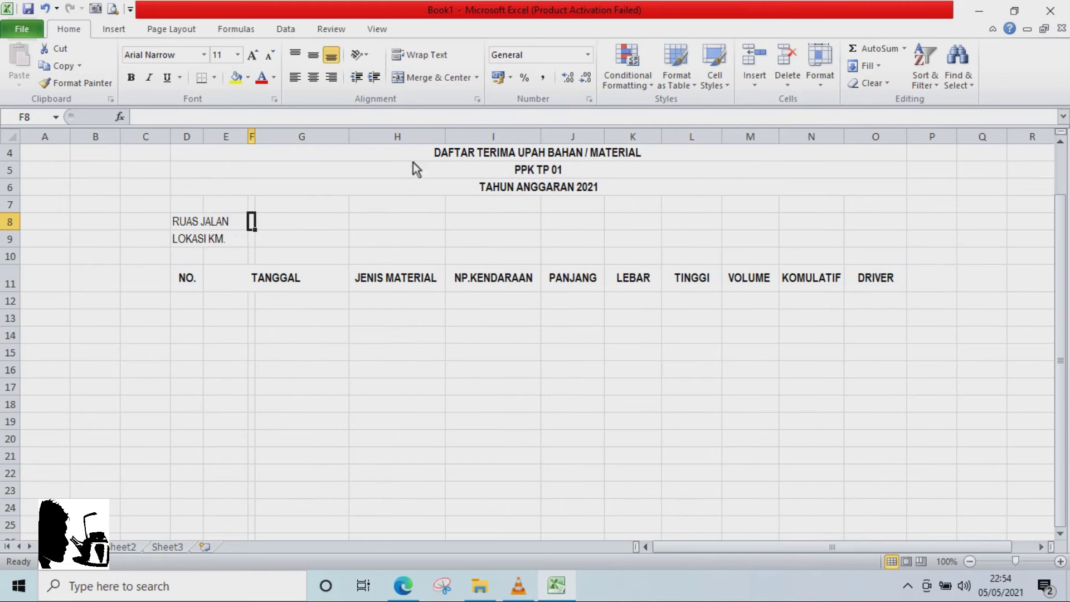
text(:)
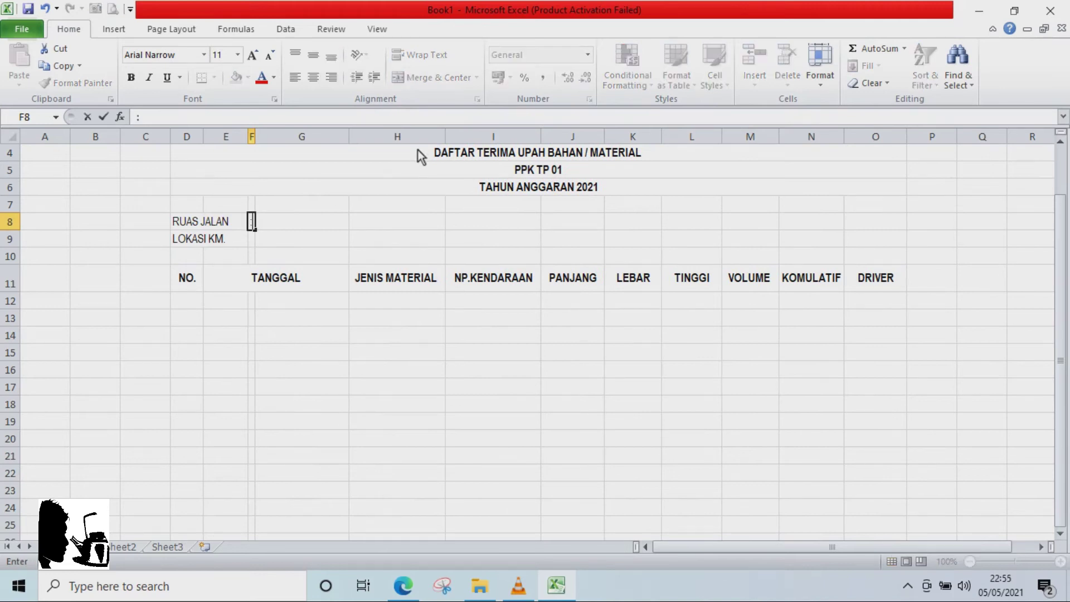
key(Return)
text(:)
key(Return)
drag(251, 221, 255, 237)
click(314, 77)
click(329, 204)
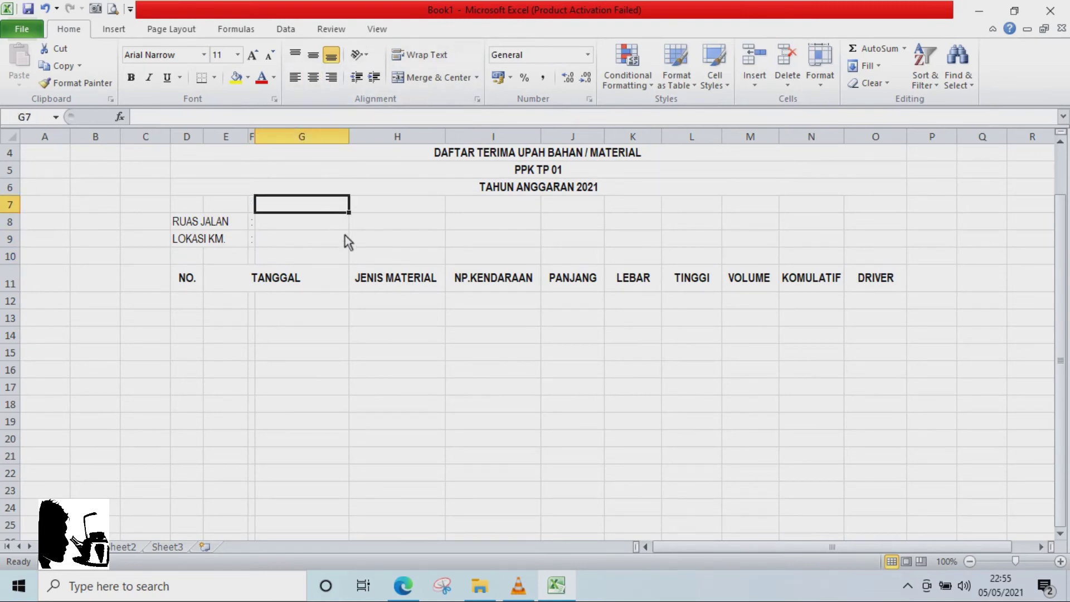
- Apply a thin outline border around the whole table range D11:O23
scroll(356, 245, down, 2)
drag(185, 180, 873, 400)
right_click(704, 310)
click(741, 249)
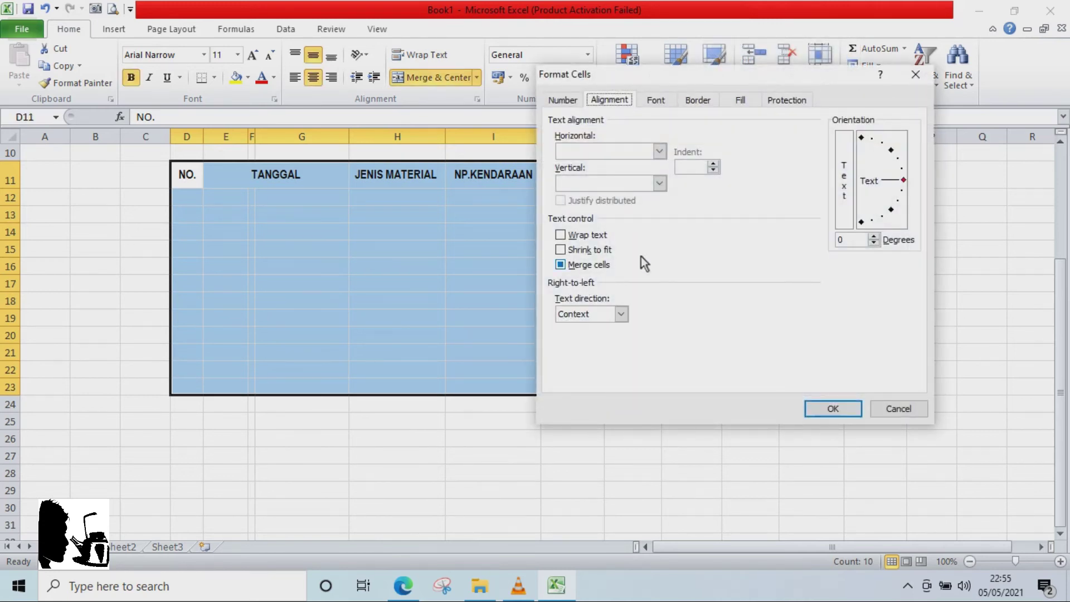
click(697, 102)
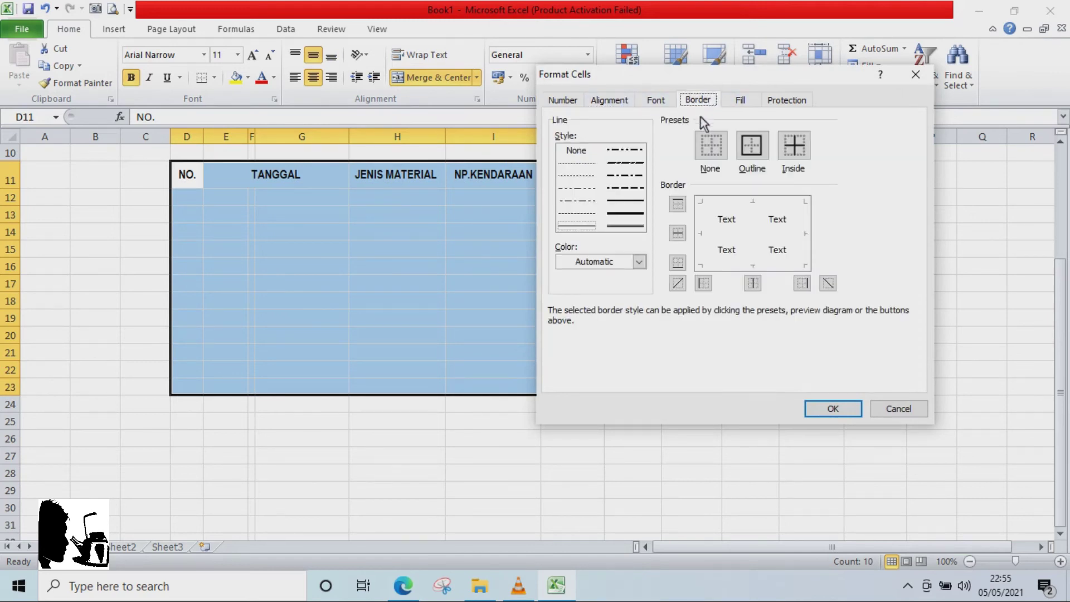
click(754, 146)
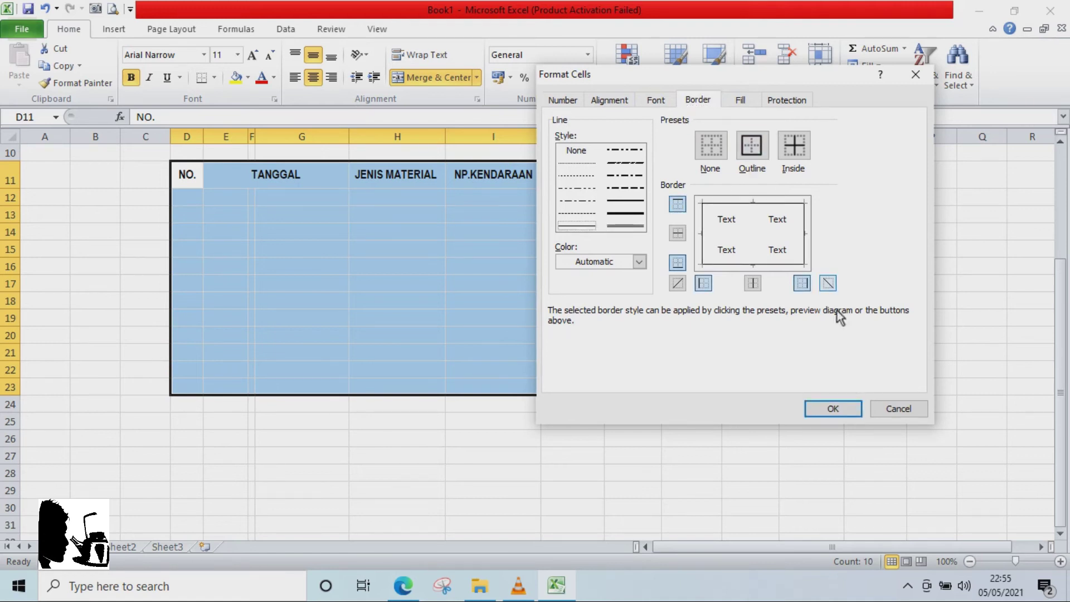
click(833, 408)
click(493, 285)
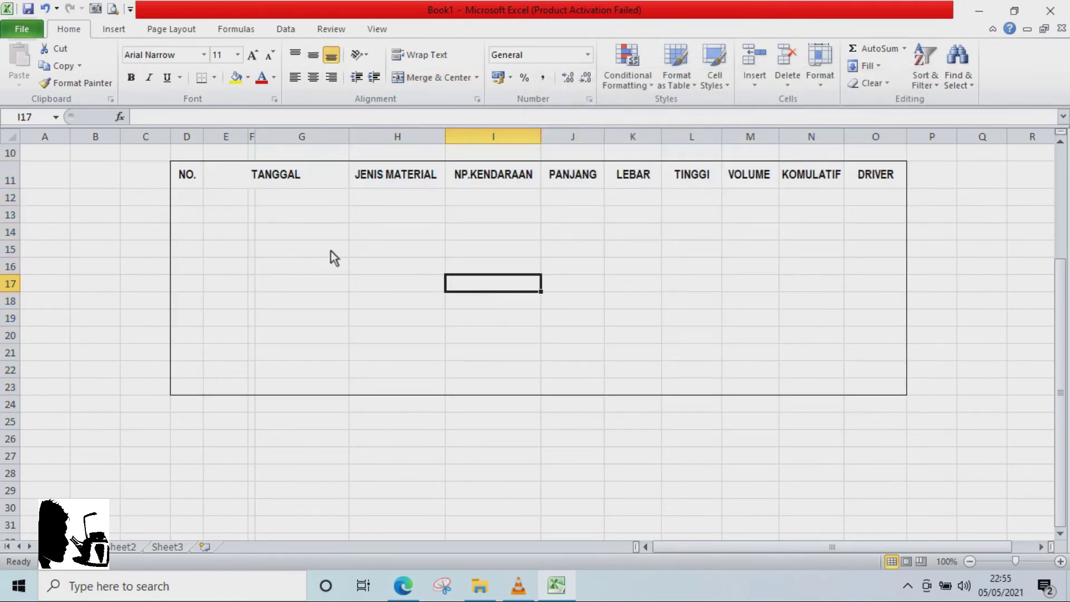
- Apply a thin outline border around the table's header row, D11:O11
drag(186, 177, 859, 182)
right_click(859, 180)
click(921, 403)
click(888, 295)
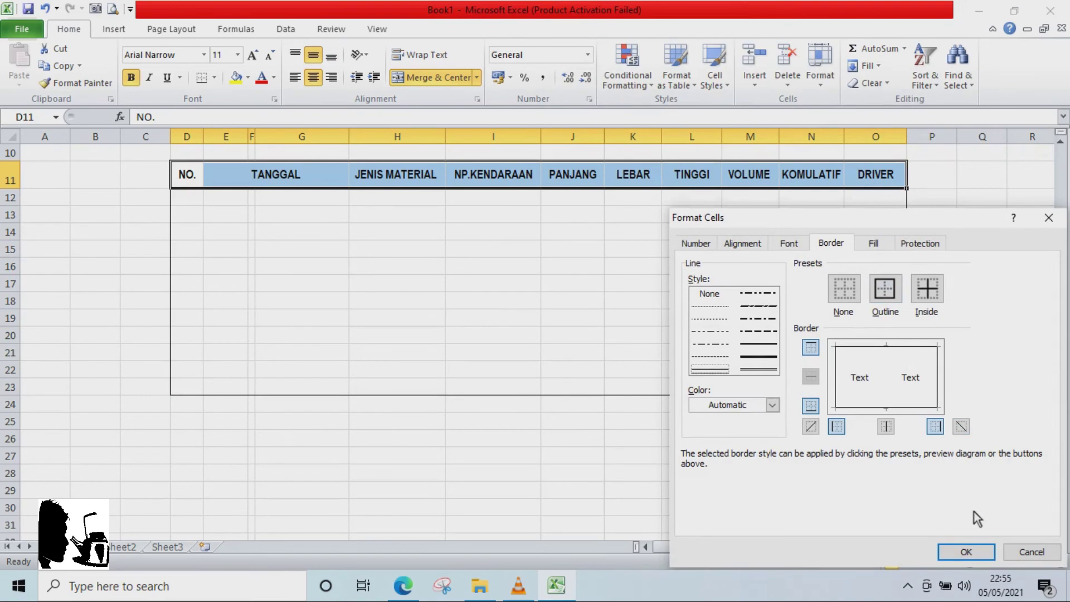
click(966, 552)
click(451, 313)
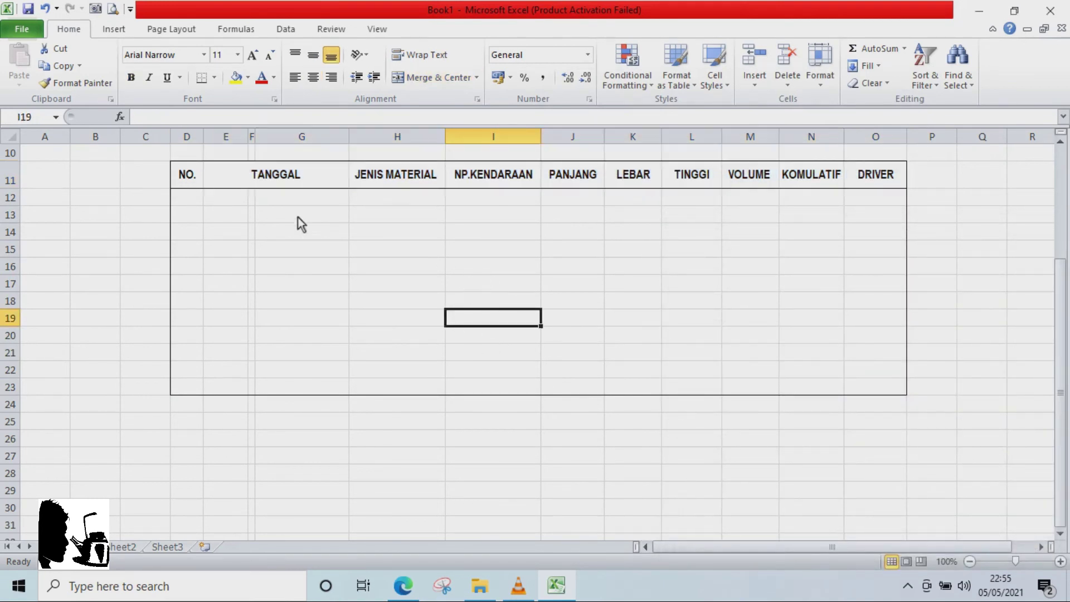
- Apply outline borders to the TANGGAL, JENIS MATERIAL, PANJANG, TINGGI and KOMULATIF columns over rows 11 to 23
drag(266, 172, 287, 379)
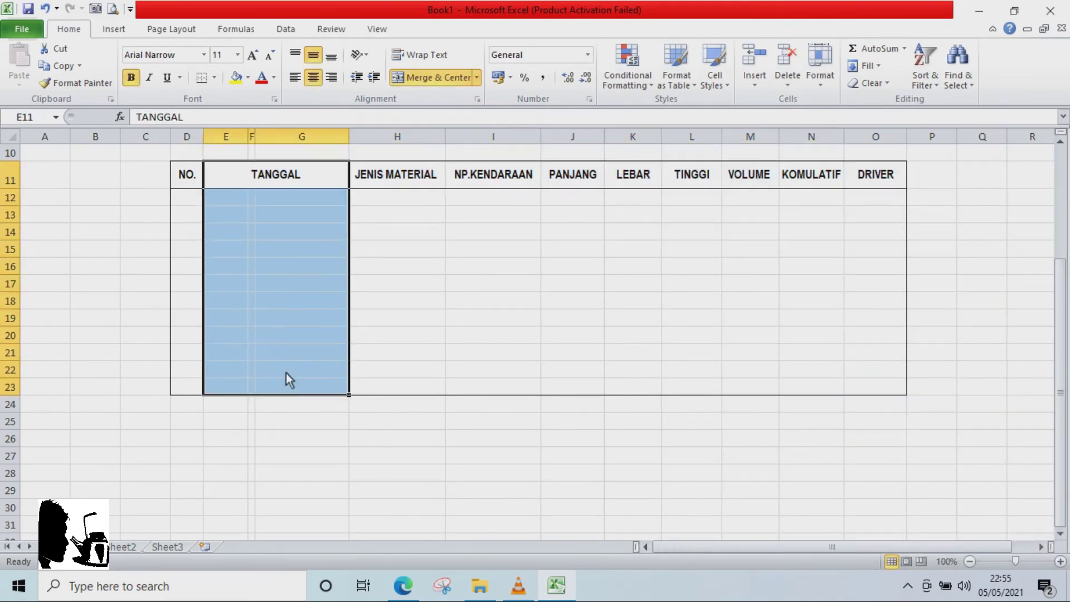
drag(410, 174, 439, 393)
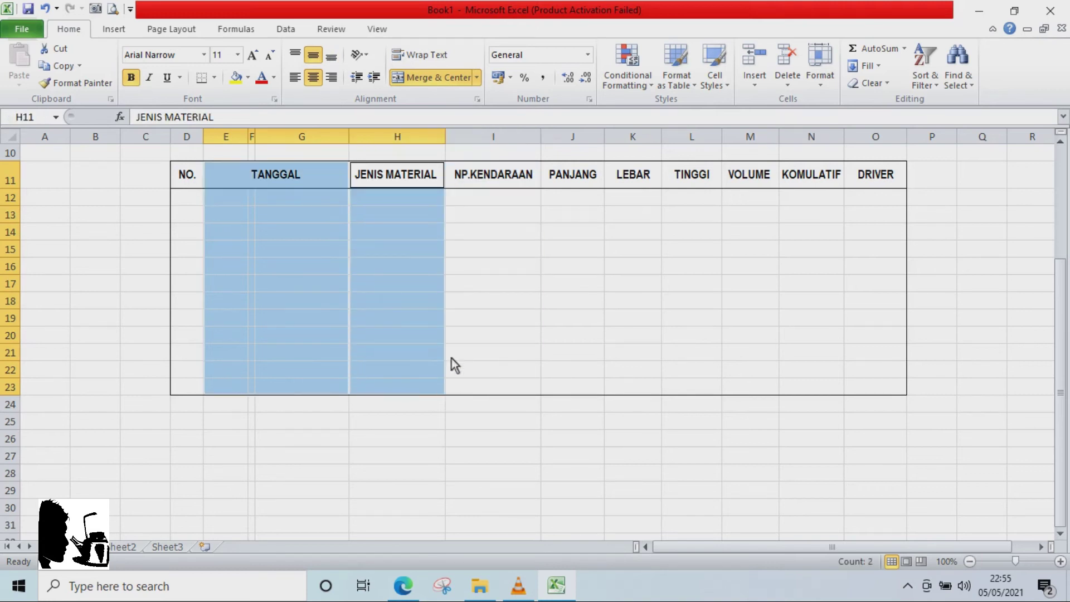
drag(549, 185, 598, 396)
drag(711, 179, 720, 390)
drag(799, 180, 814, 382)
right_click(798, 380)
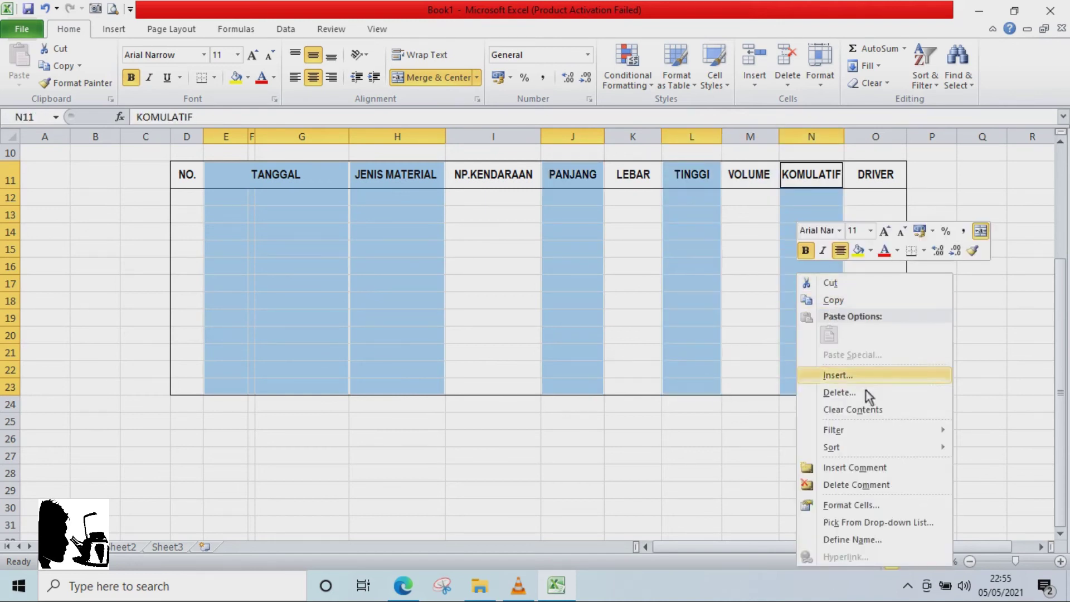
click(852, 504)
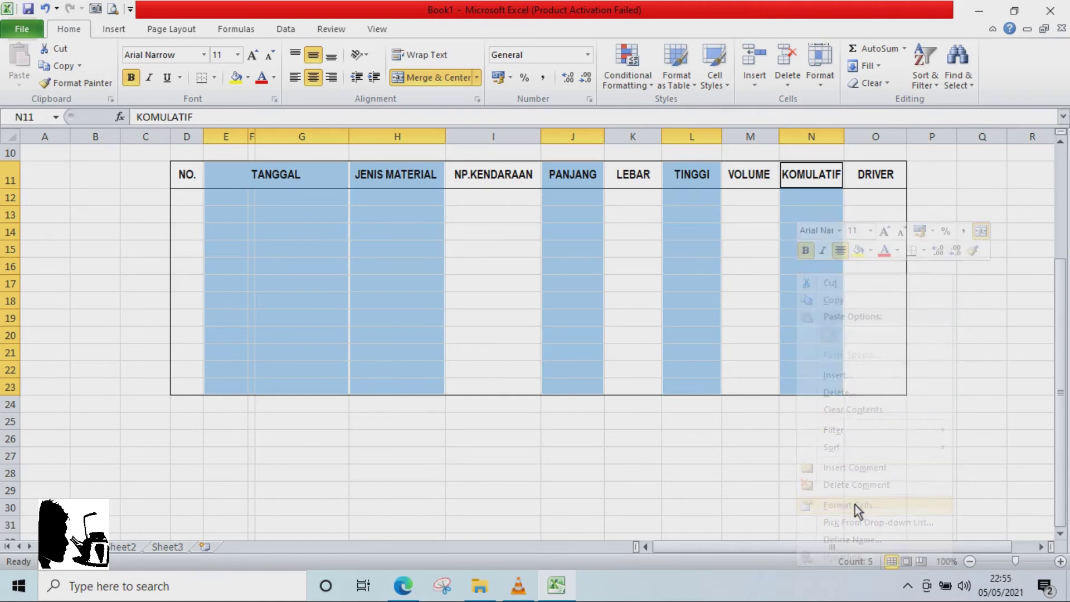
click(871, 289)
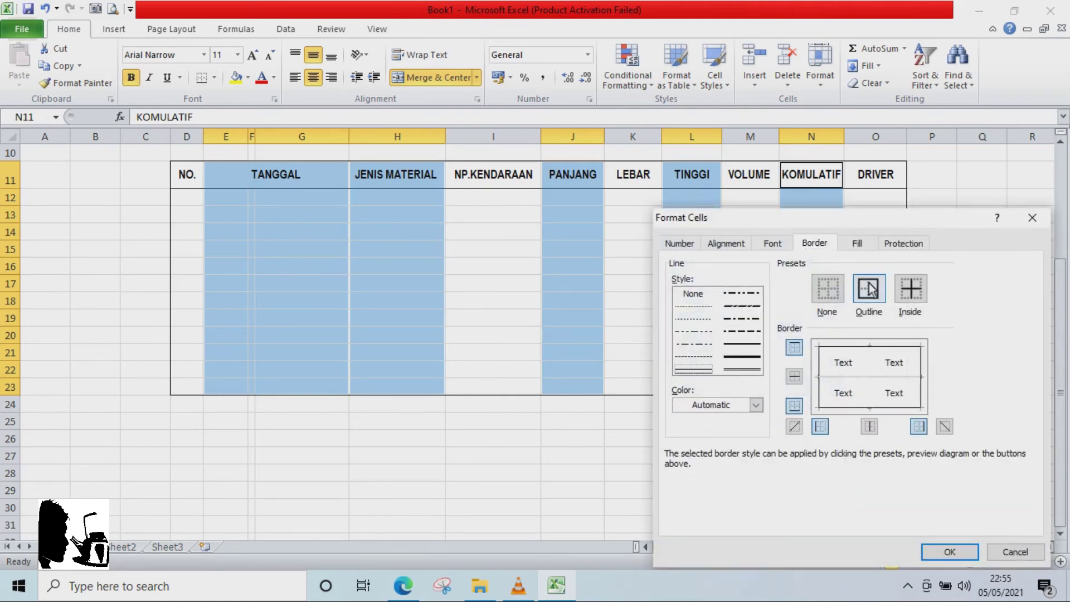
click(941, 557)
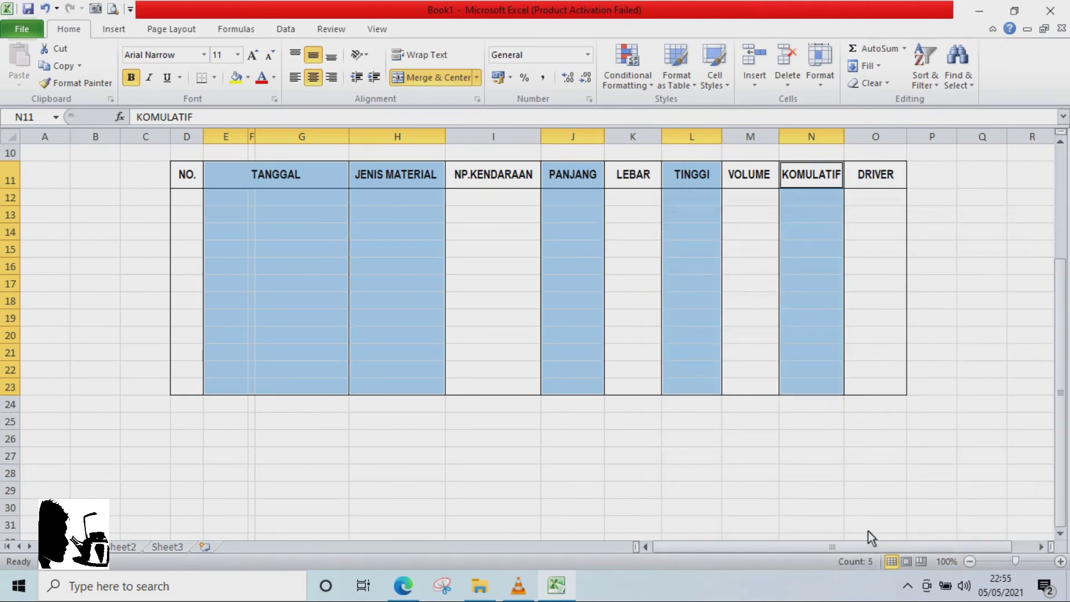
click(792, 456)
- Switch to Page Break Preview and set D4:O26 as the print area
scroll(475, 346, up, 3)
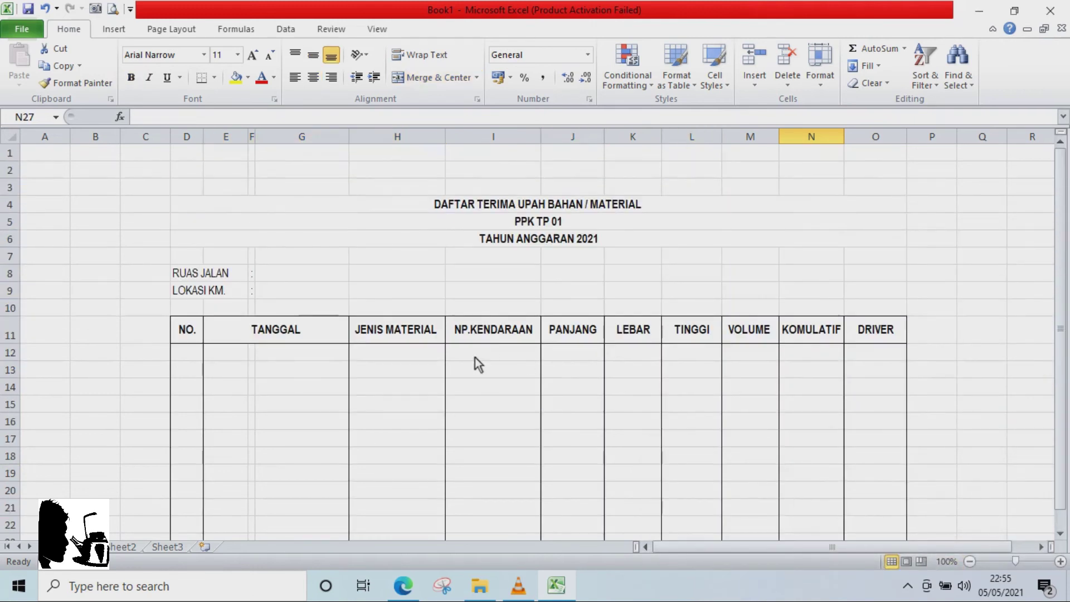
scroll(299, 287, down, 1)
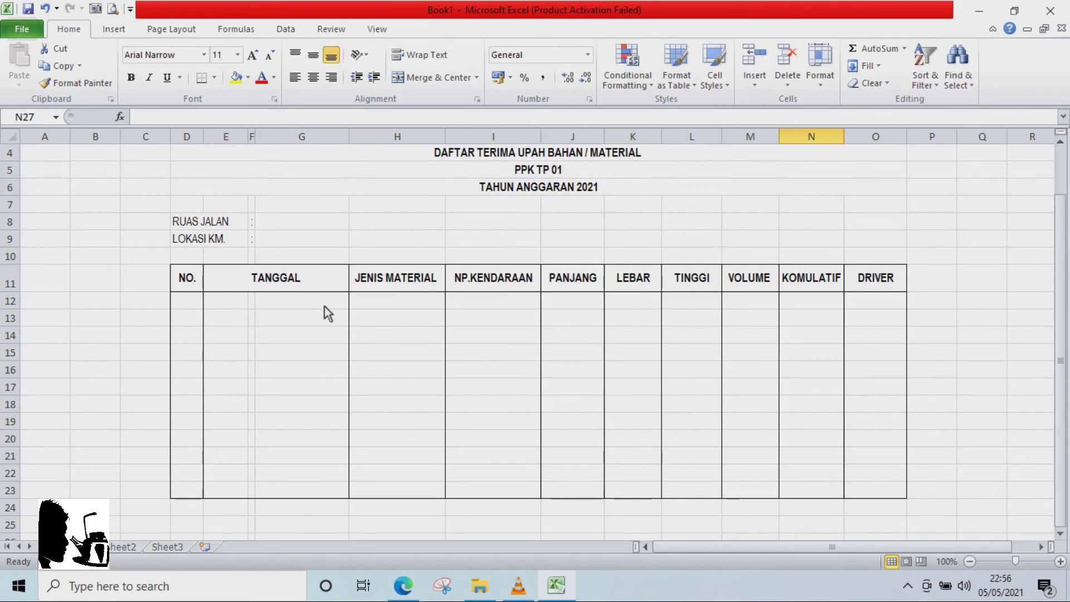
scroll(338, 306, up, 1)
drag(423, 204, 502, 494)
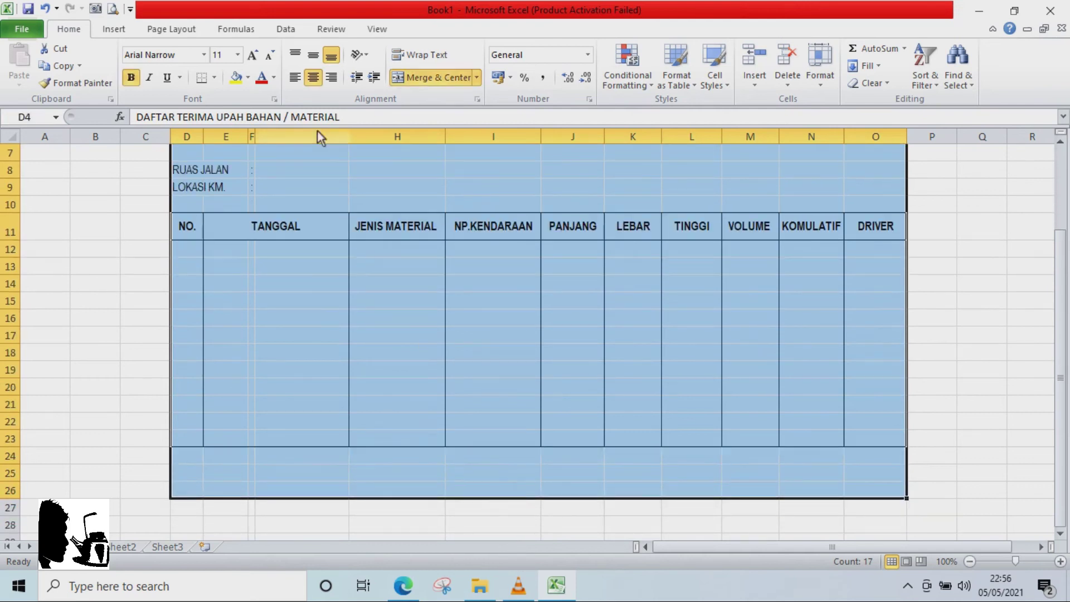
click(377, 29)
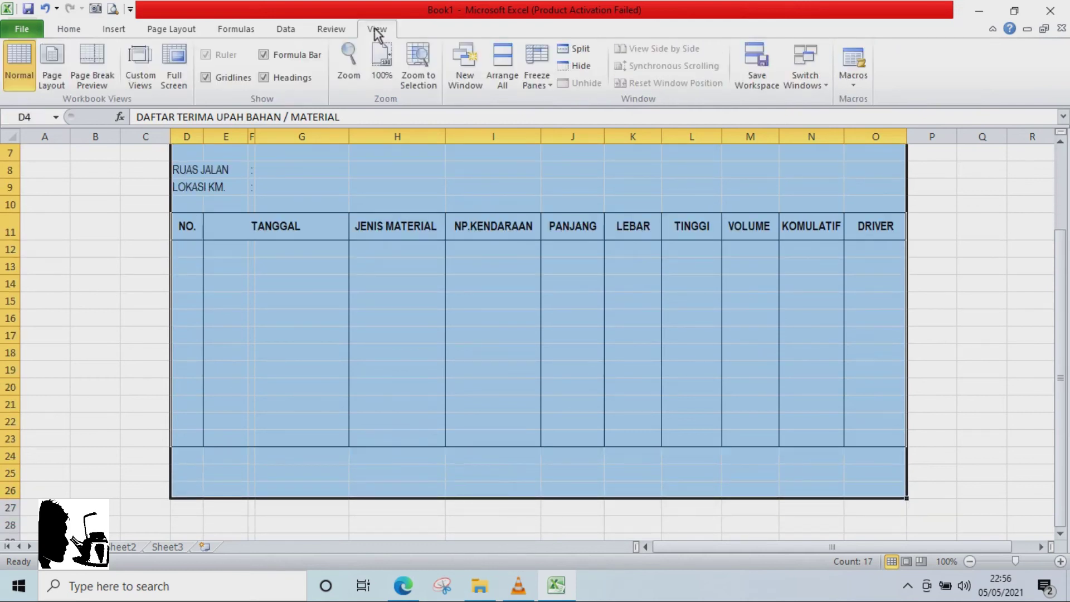
click(105, 79)
right_click(467, 230)
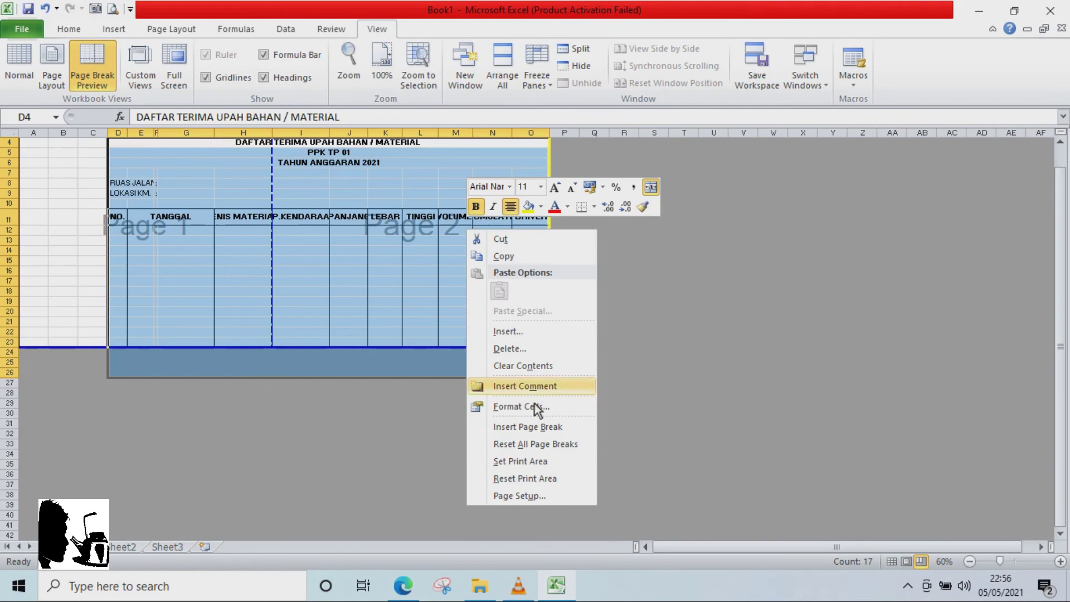
click(534, 461)
click(643, 336)
click(385, 219)
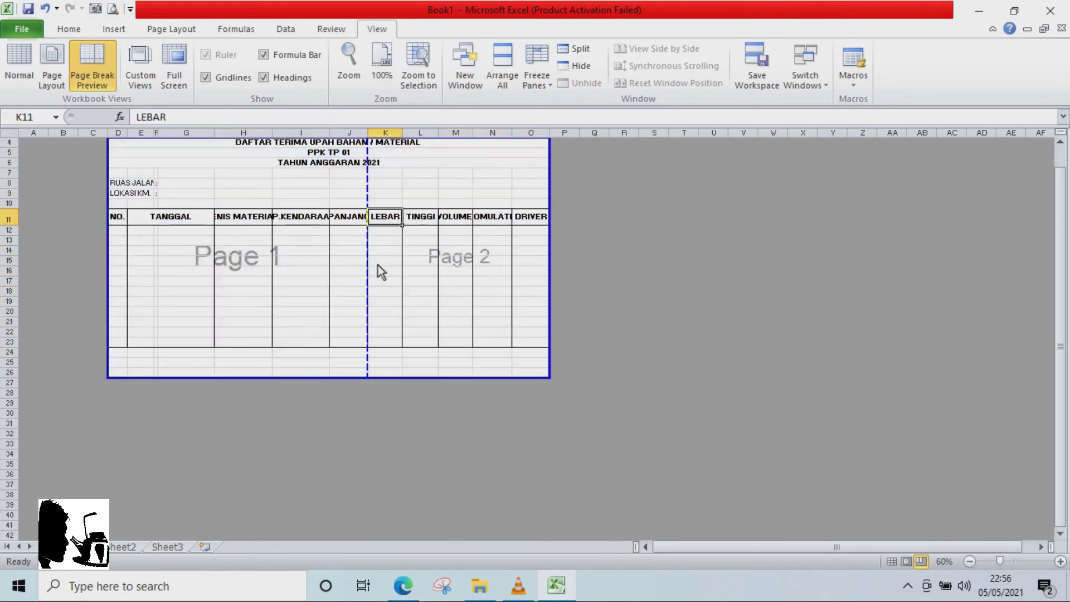
- Set the page orientation to landscape and center the content horizontally on the page
scroll(378, 265, up, 1)
click(286, 271)
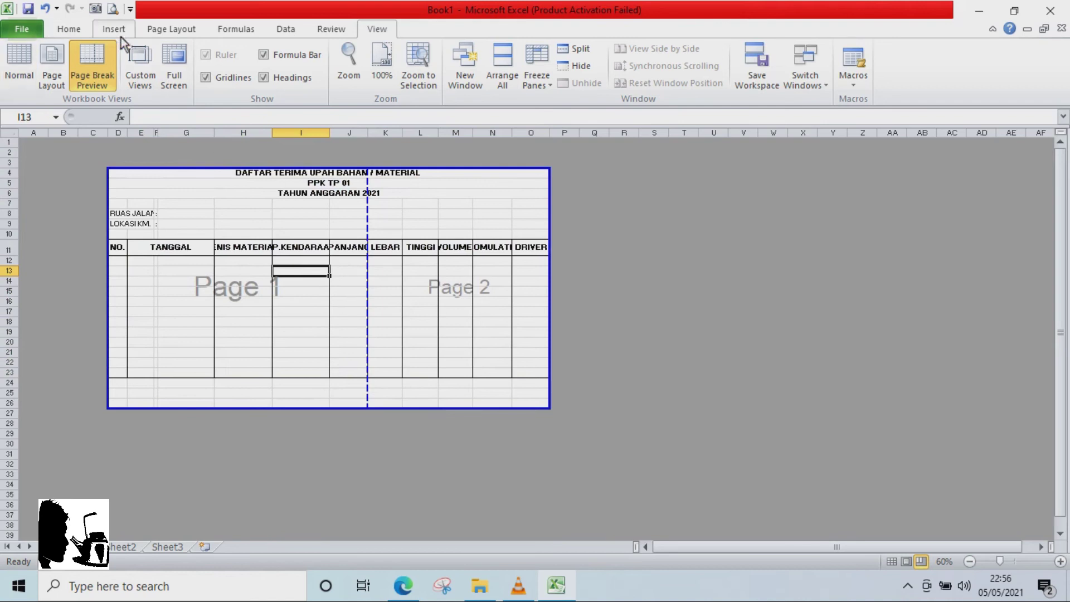
click(166, 31)
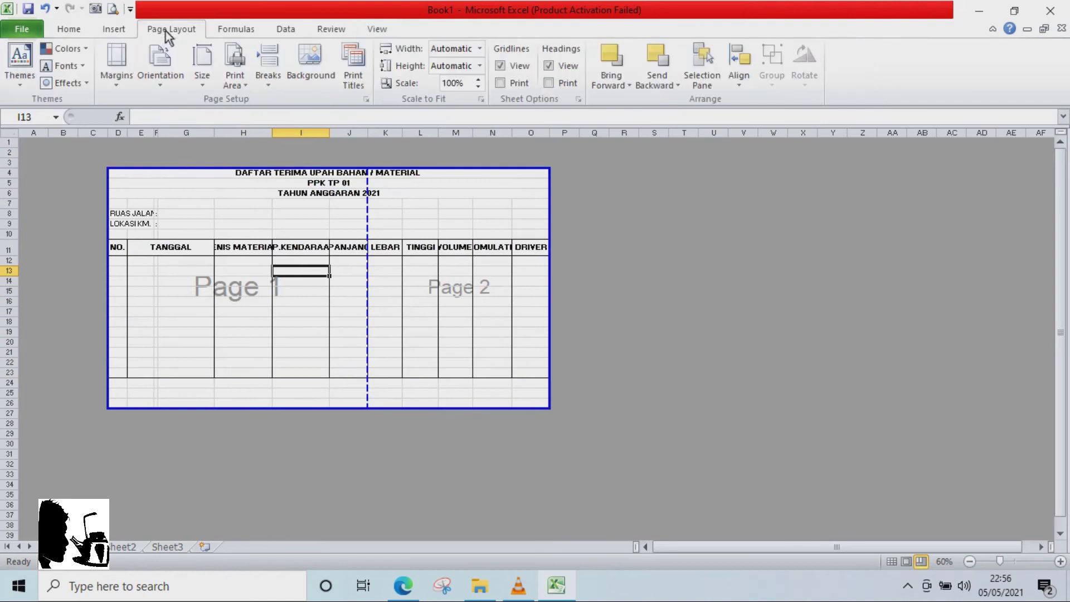
click(366, 99)
click(312, 285)
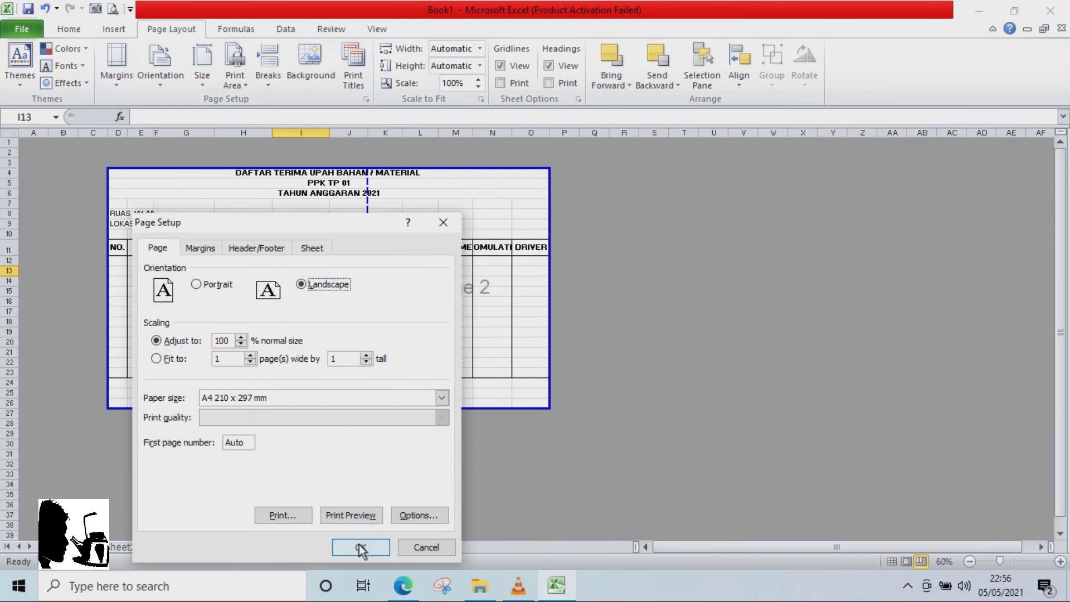
click(199, 248)
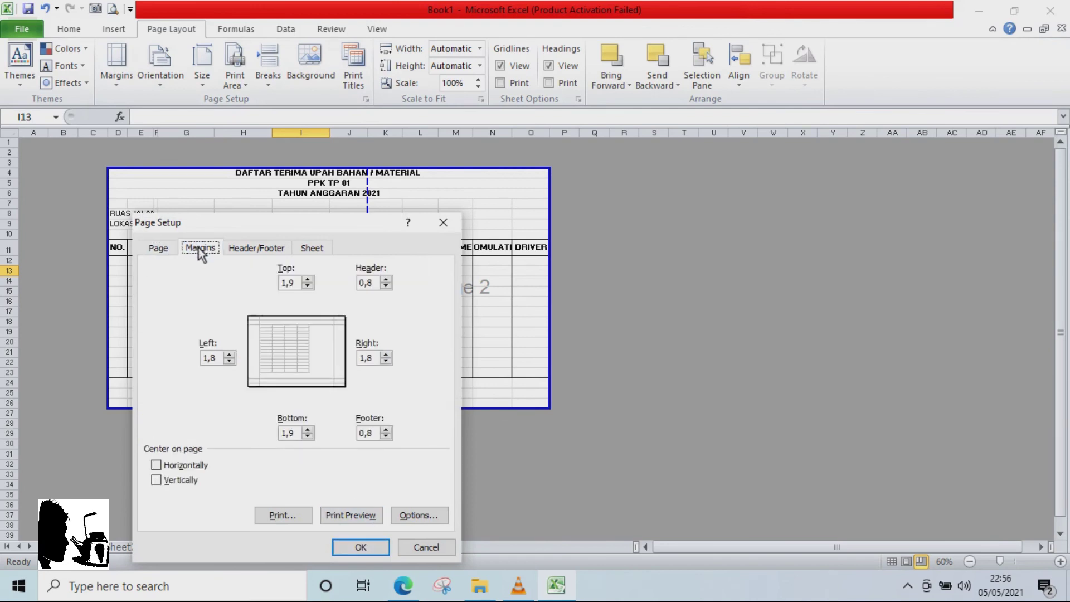
click(198, 471)
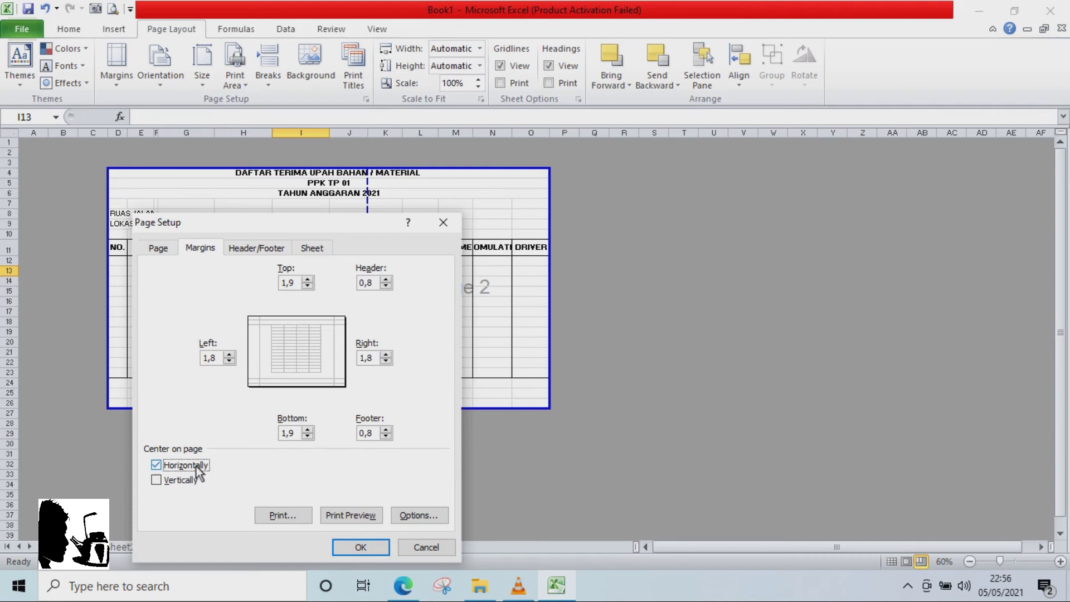
- Set the left and right page margins to 1 and apply the page setup
drag(219, 360, 208, 355)
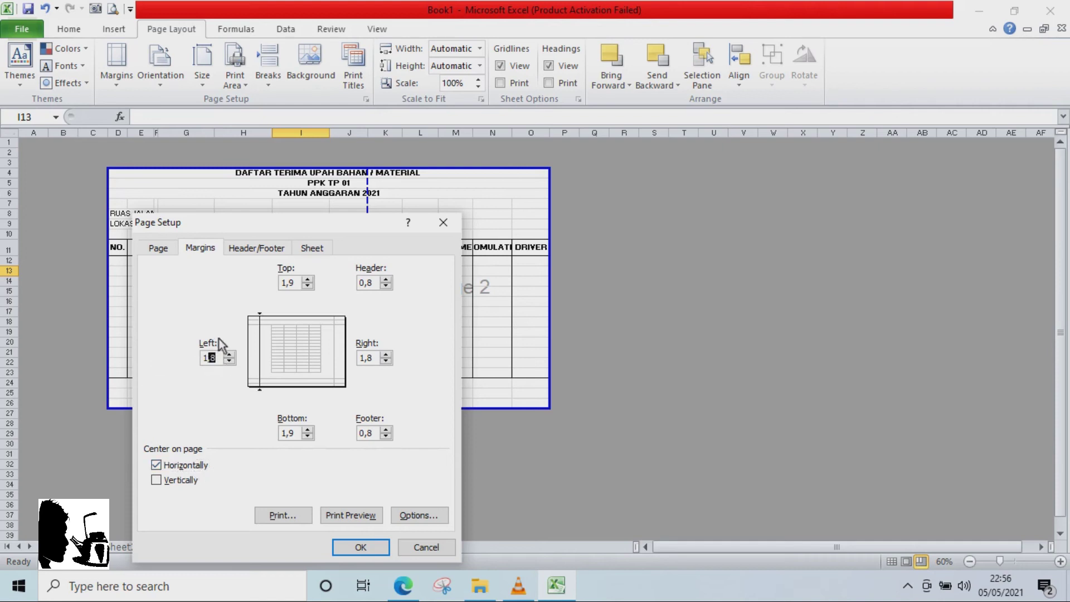
key(BackSpace)
drag(378, 360, 360, 358)
key(BackSpace)
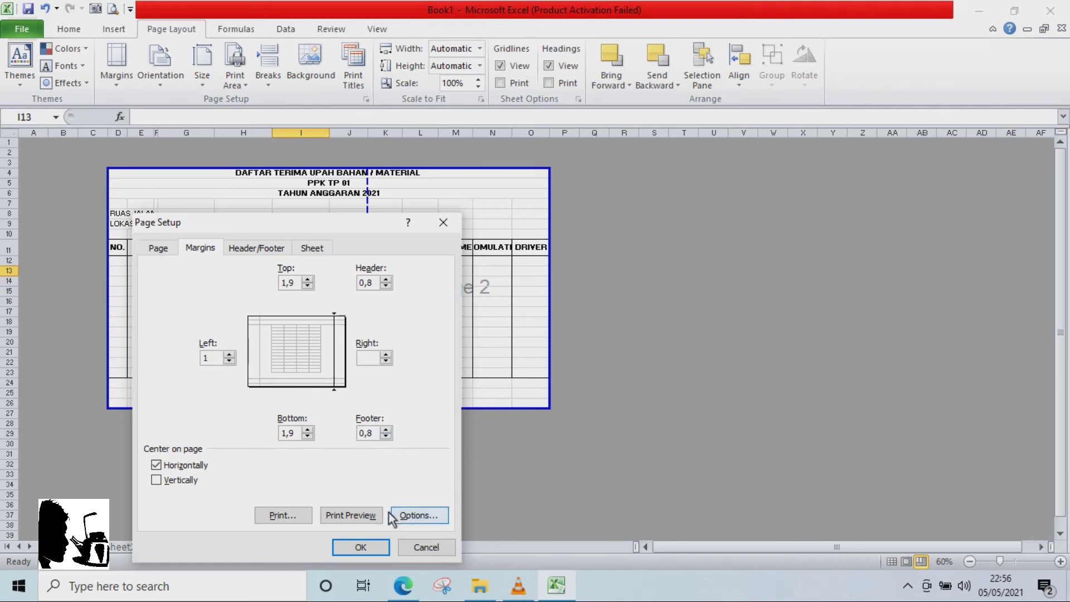
text(1)
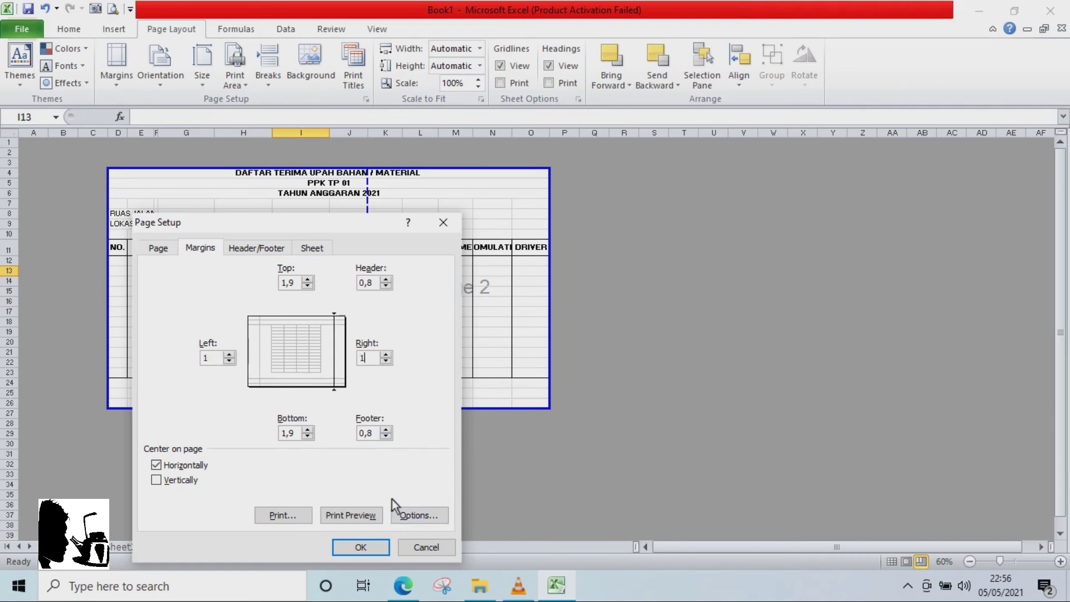
click(373, 549)
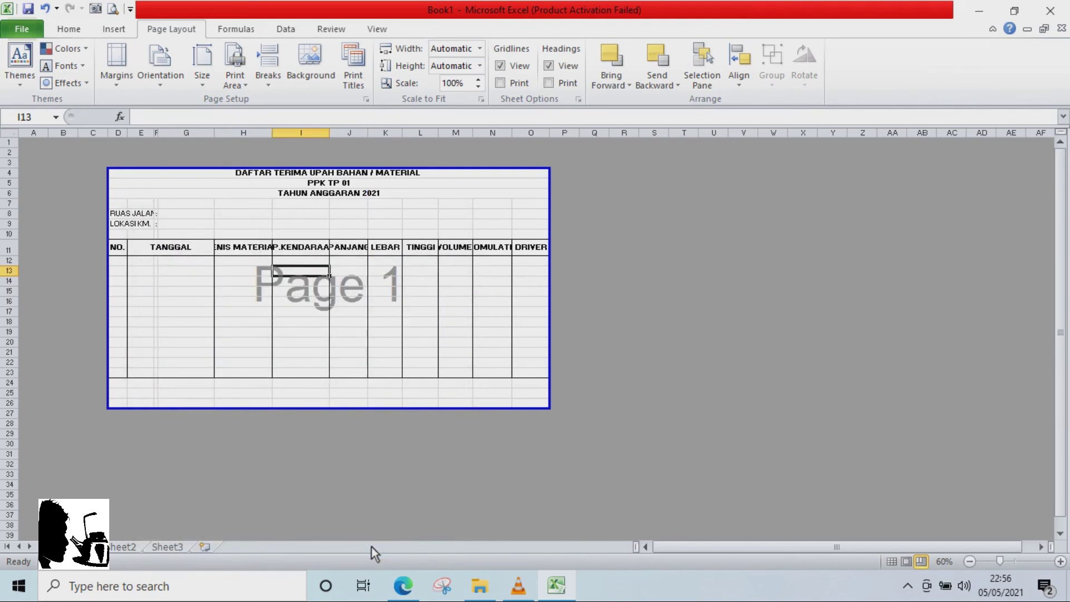
click(390, 353)
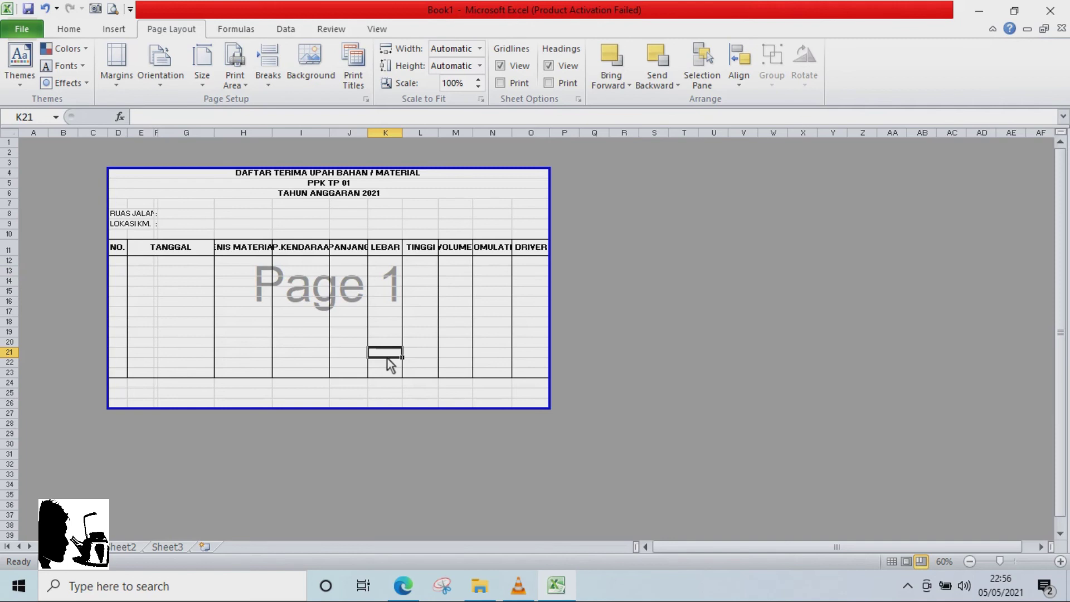
ctrl+scroll(390, 361, up, 2)
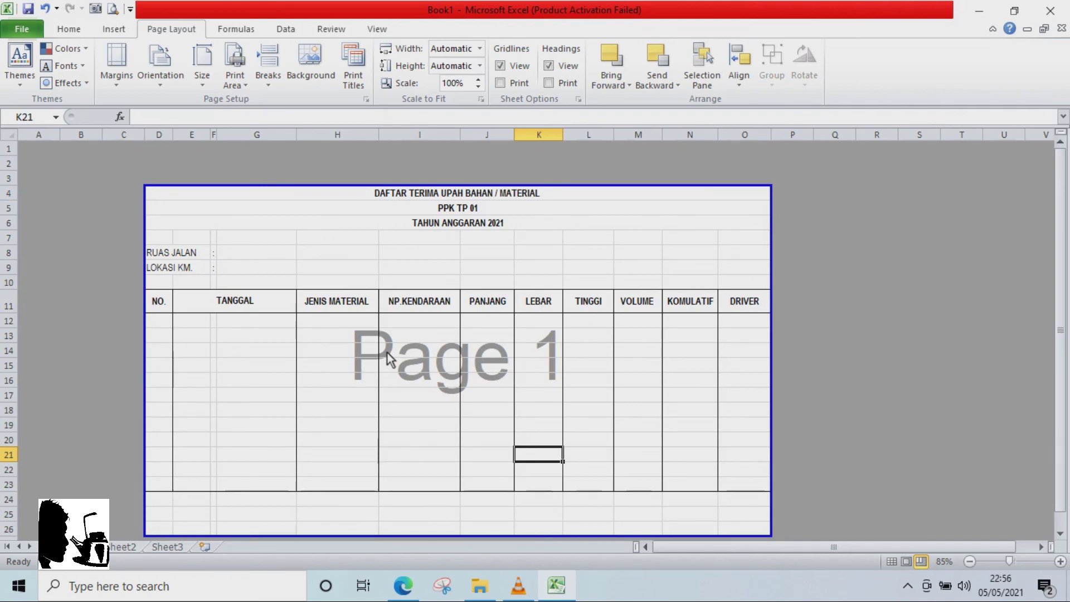
scroll(389, 358, down, 1)
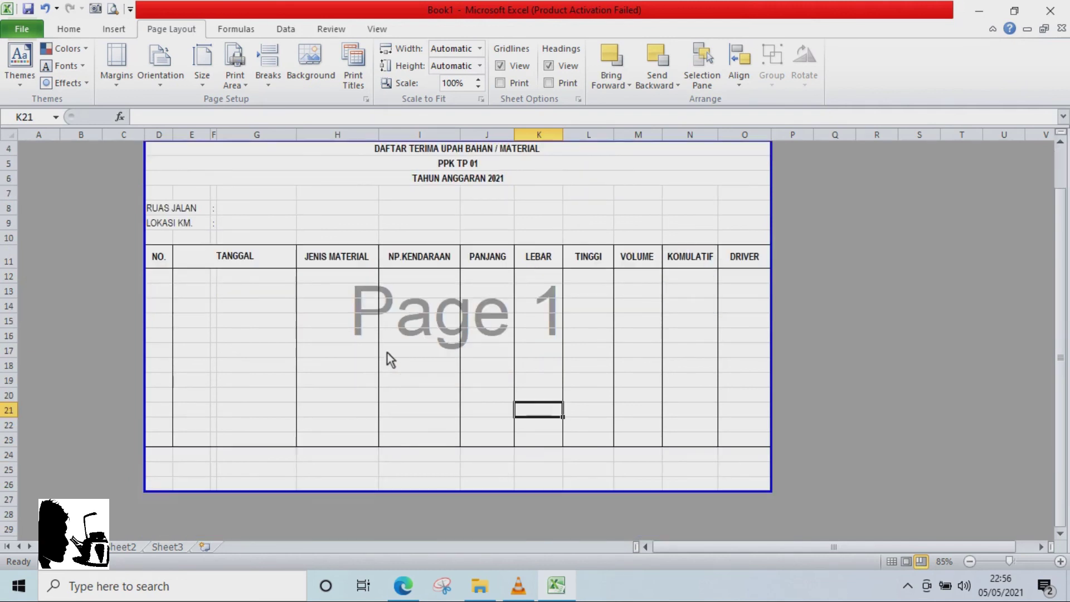